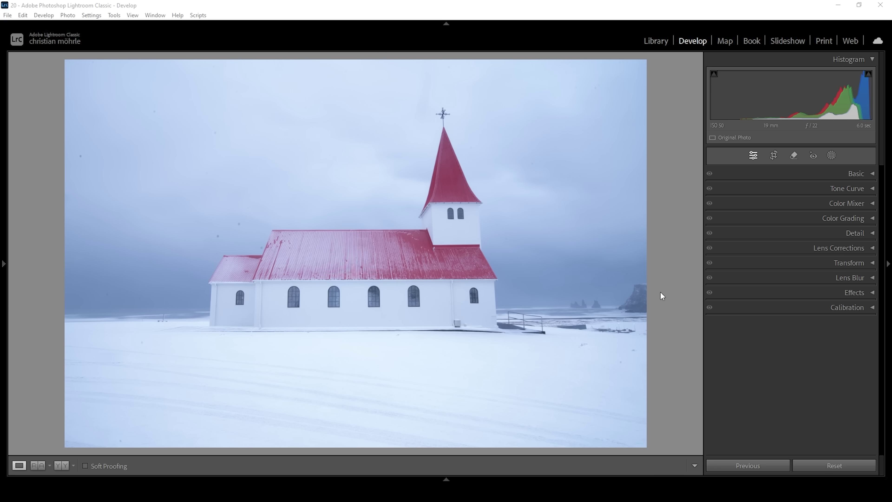
Step: Lower the overall exposure of the church photo to −0.70 in the Basic adjustments
{"action": "left_click", "coordinate": [857, 176]}
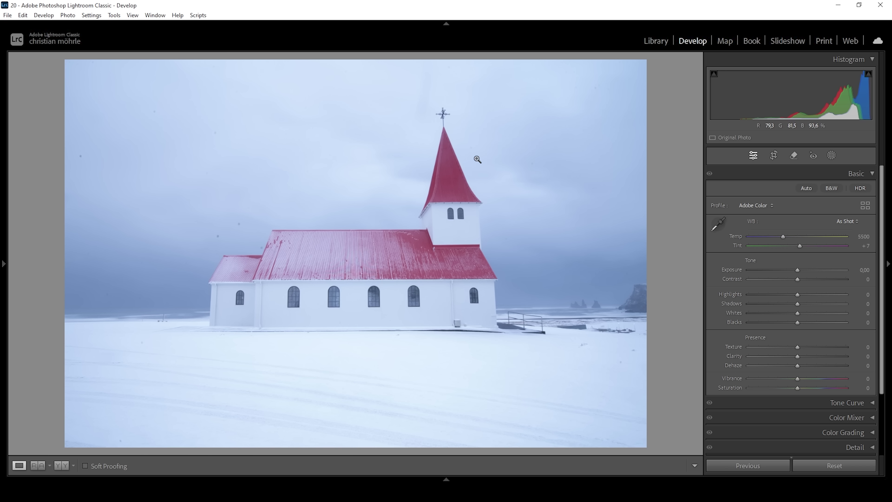
{"action": "left_click_drag", "start_coordinate": [796, 270], "coordinate": [790, 271]}
{"action": "left_click", "coordinate": [789, 271]}
{"action": "left_click_drag", "start_coordinate": [858, 273], "coordinate": [862, 271]}
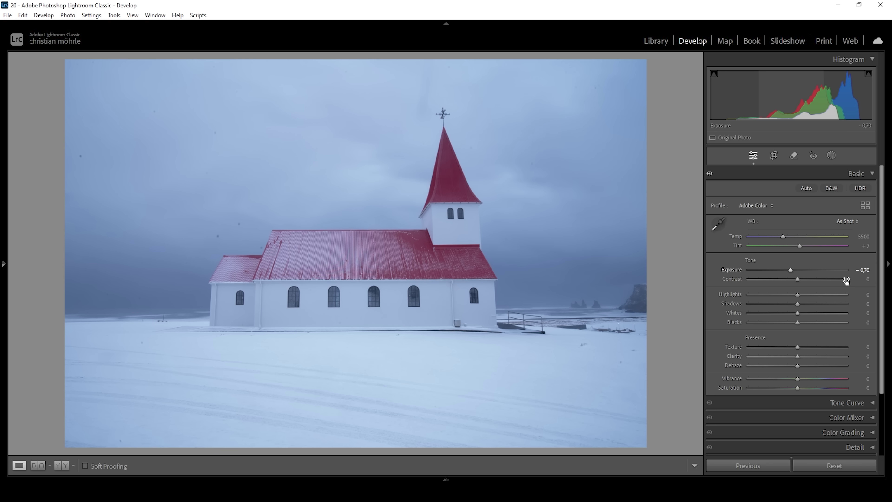
Step: Adjust the photo's tone with shadows at −18, blacks at −15, highlights at +100 and whites at +31
{"action": "left_click_drag", "start_coordinate": [799, 305], "coordinate": [789, 303]}
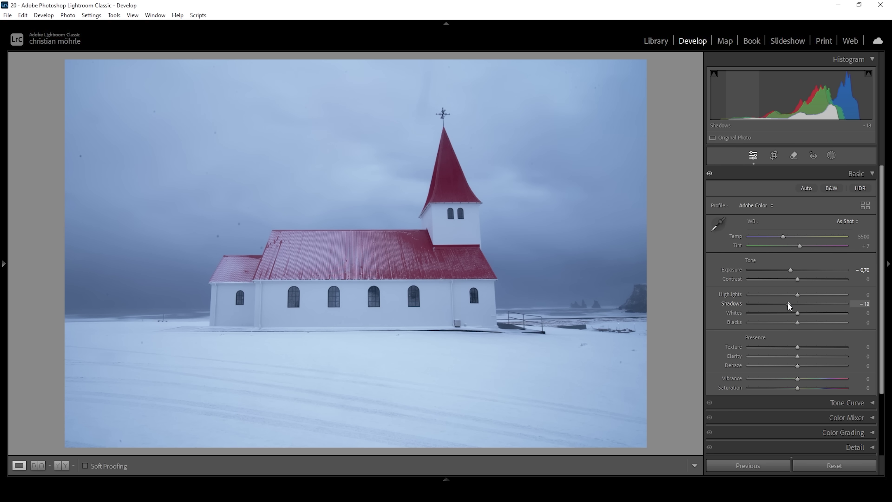
{"action": "left_click_drag", "start_coordinate": [788, 303], "coordinate": [786, 301]}
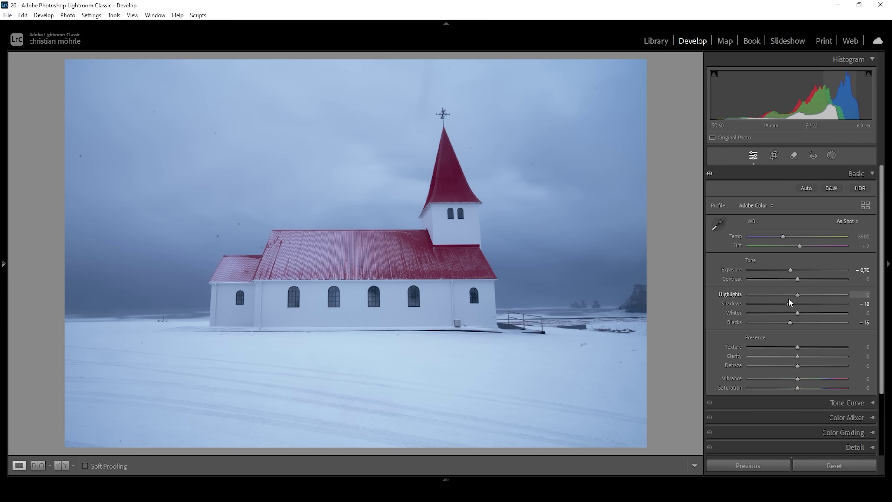
{"action": "left_click_drag", "start_coordinate": [801, 295], "coordinate": [851, 296]}
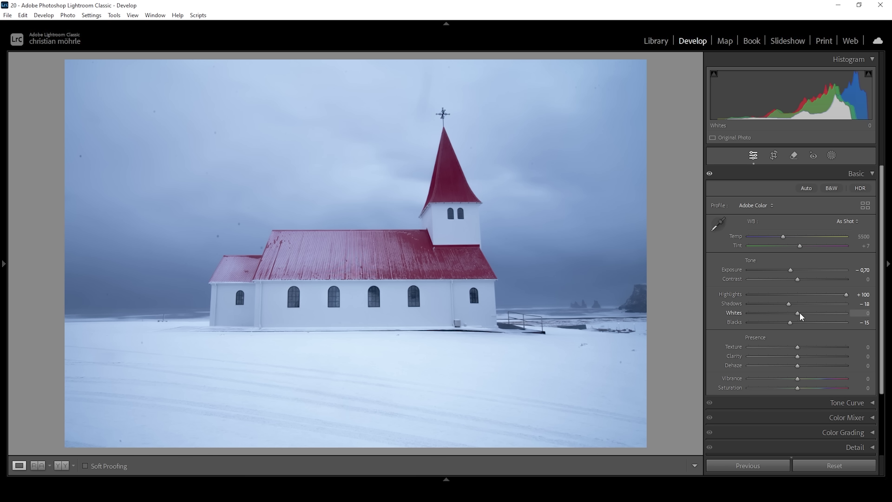
{"action": "left_click_drag", "start_coordinate": [804, 314], "coordinate": [816, 315]}
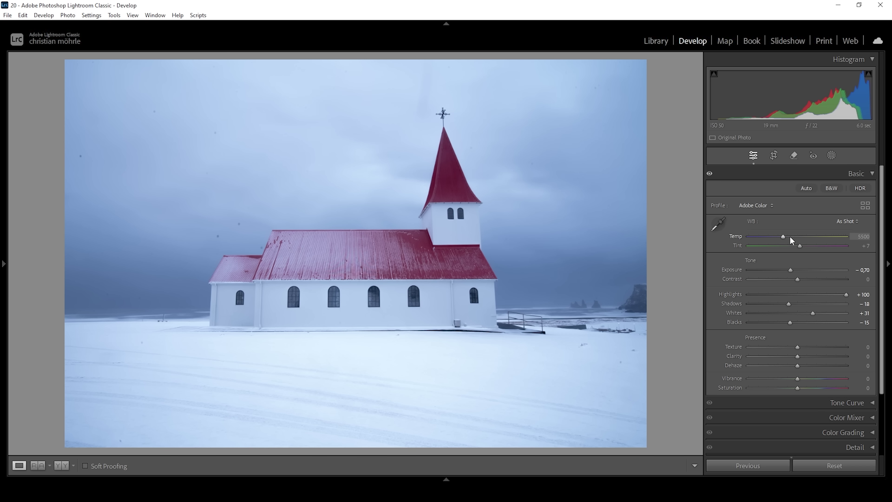
Step: Warm up the photo's white balance by setting the temperature to 8800
{"action": "left_click_drag", "start_coordinate": [783, 235], "coordinate": [820, 237]}
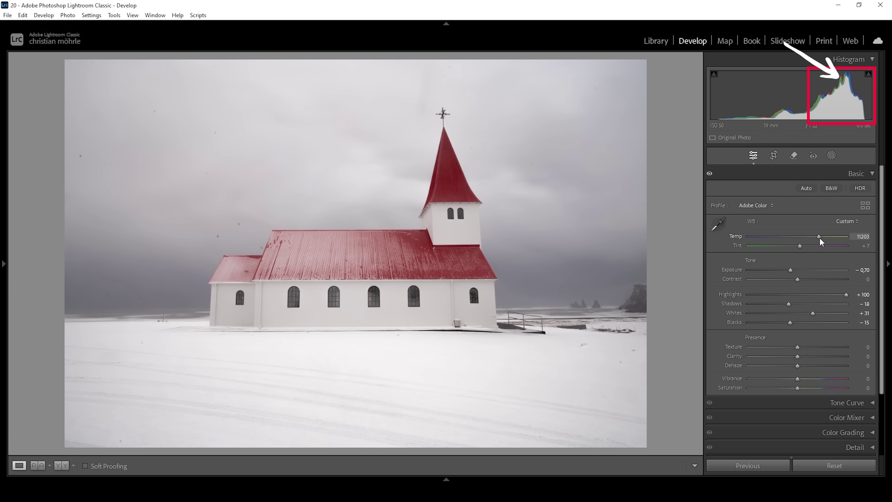
{"action": "left_click_drag", "start_coordinate": [820, 238], "coordinate": [819, 237]}
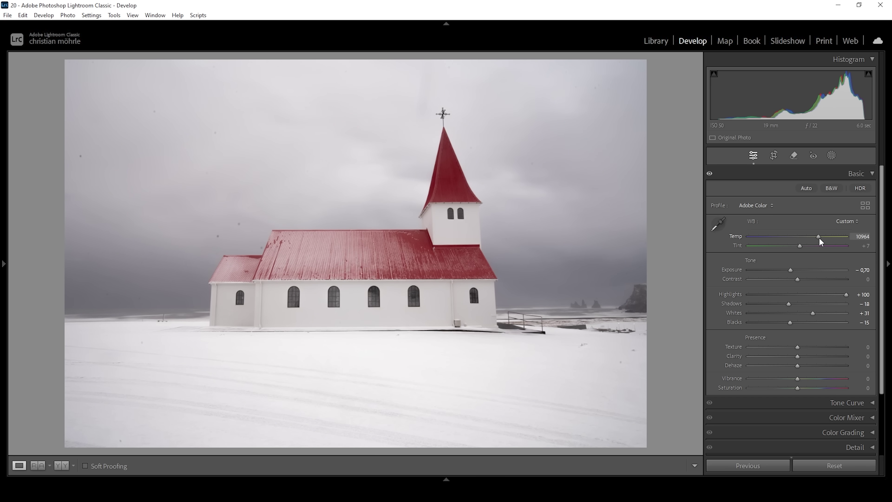
{"action": "left_click_drag", "start_coordinate": [820, 237], "coordinate": [811, 238]}
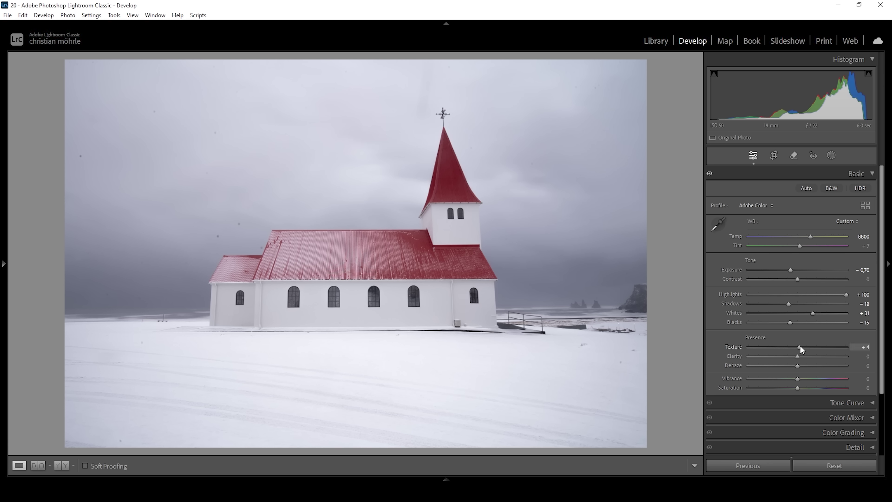
Step: Set texture to +10, clarity to +9 and vibrance to +35, and compare the photo before and after
{"action": "left_click_drag", "start_coordinate": [803, 346], "coordinate": [804, 346]}
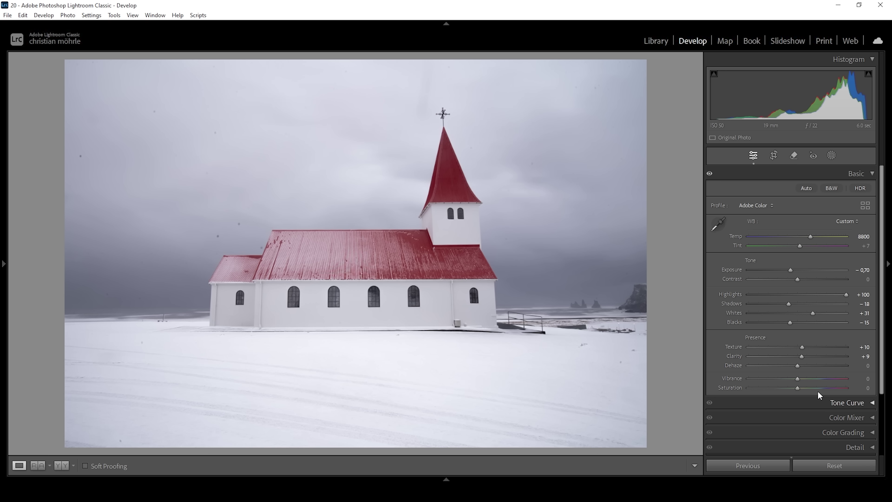
{"action": "left_click_drag", "start_coordinate": [798, 376], "coordinate": [815, 378]}
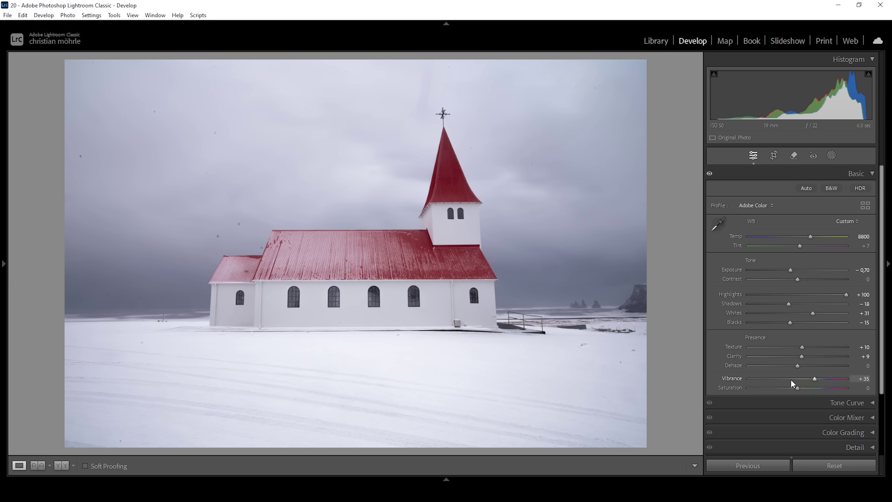
{"action": "left_click", "coordinate": [65, 466]}
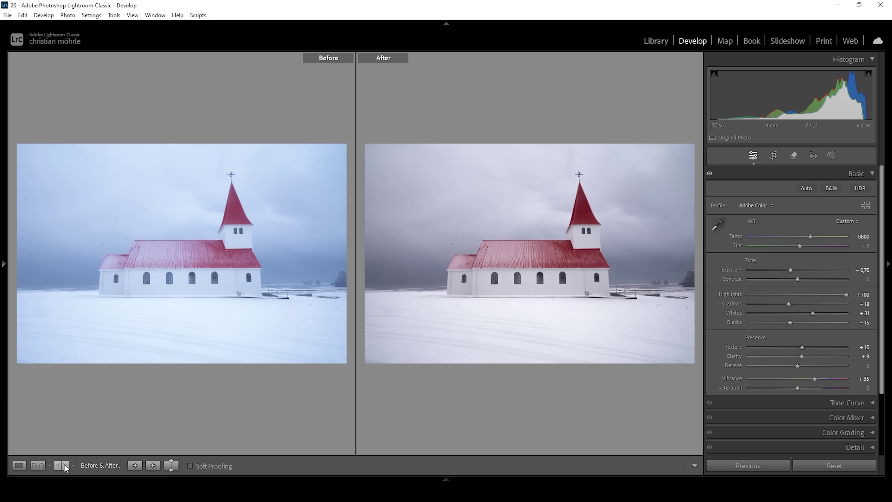
{"action": "left_click", "coordinate": [44, 463]}
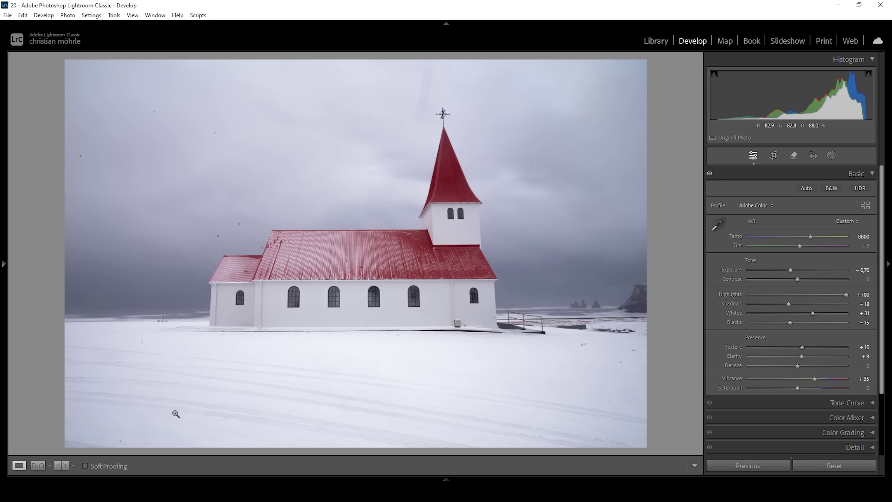
Step: Create a linear gradient mask covering everything above the horizon and subtract the church from it with Select Subject
{"action": "left_click", "coordinate": [832, 155]}
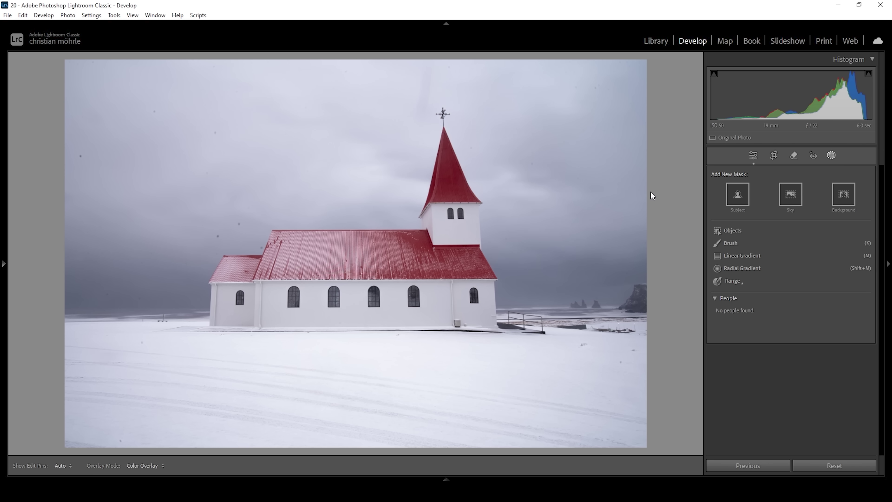
{"action": "left_click", "coordinate": [735, 255]}
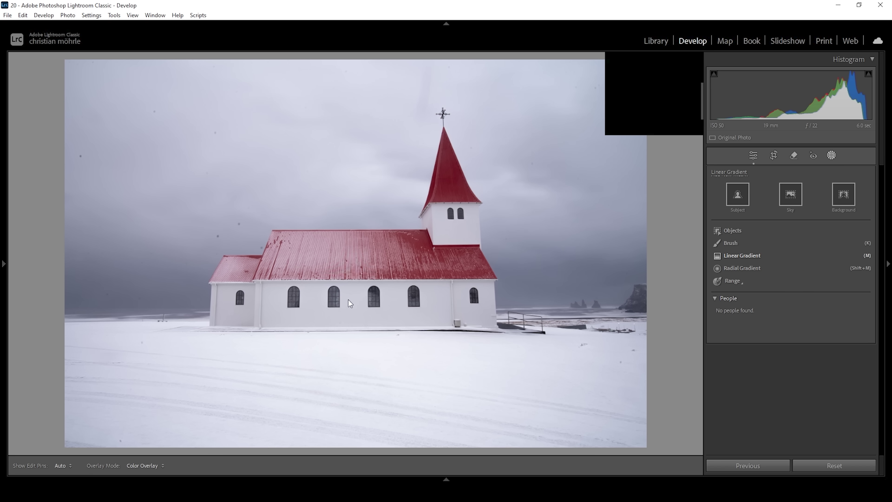
{"action": "left_click_drag", "start_coordinate": [193, 305], "coordinate": [192, 332]}
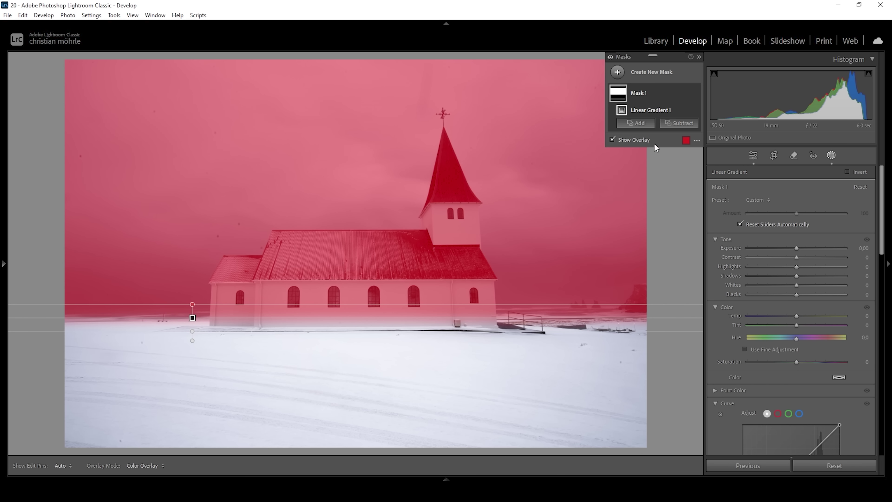
{"action": "left_click", "coordinate": [685, 123]}
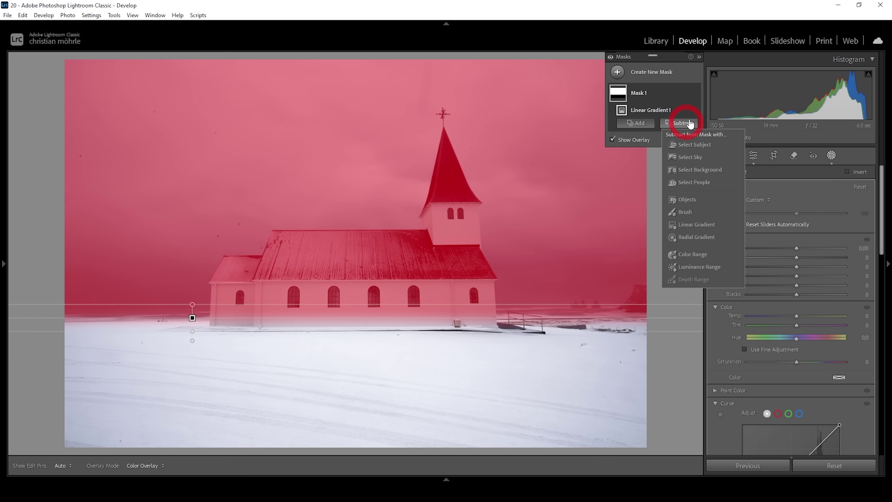
{"action": "left_click", "coordinate": [692, 145]}
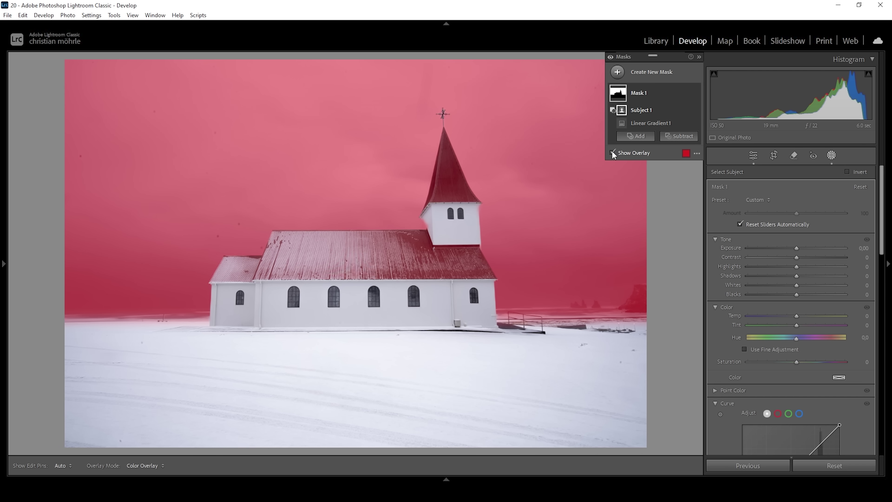
Step: Subtract a second linear gradient fading down from the upper sky to the horizon, and hide the mask overlay
{"action": "left_click", "coordinate": [672, 136]}
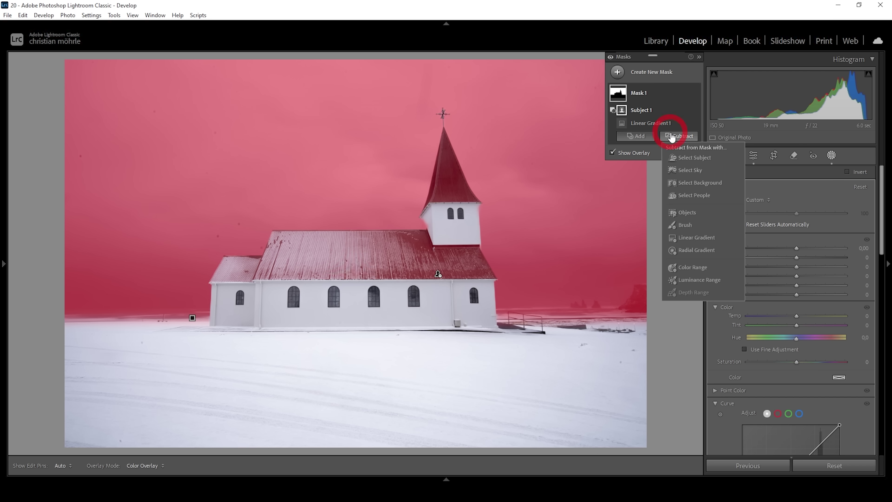
{"action": "left_click", "coordinate": [700, 234]}
{"action": "left_click_drag", "start_coordinate": [250, 146], "coordinate": [262, 321]}
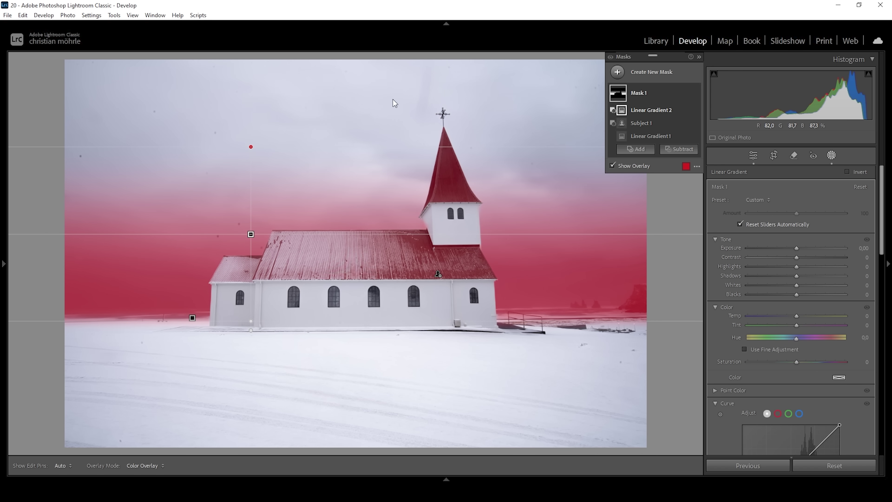
{"action": "mouse_move", "coordinate": [250, 147]}
{"action": "left_mouse_down"}
{"action": "mouse_move", "coordinate": [246, 172]}
{"action": "mouse_move", "coordinate": [248, 156]}
{"action": "left_mouse_up"}
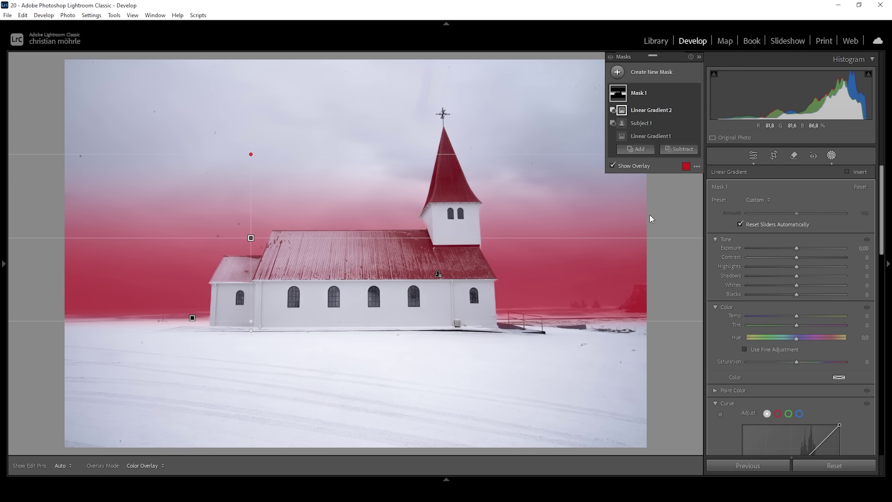
{"action": "left_click", "coordinate": [612, 165]}
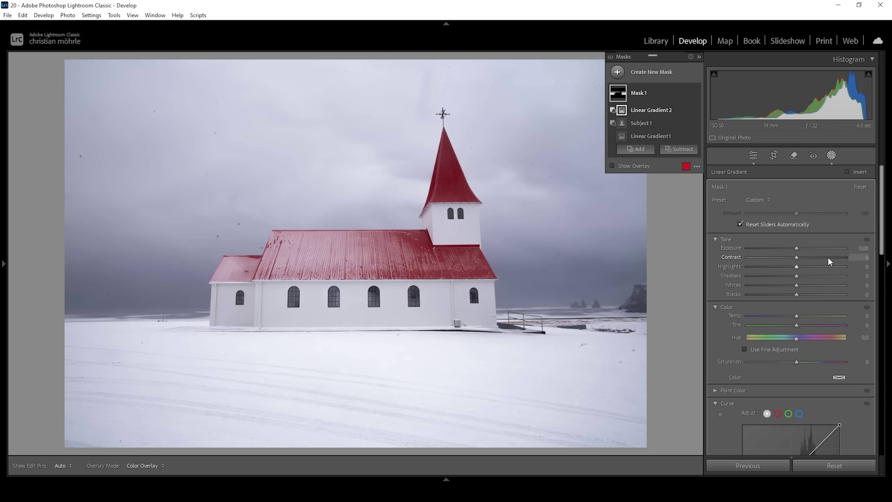
Step: Darken the masked lower sky with exposure −0.61 and contrast 30, and raise its clarity to about 8
{"action": "left_click_drag", "start_coordinate": [794, 250], "coordinate": [790, 248]}
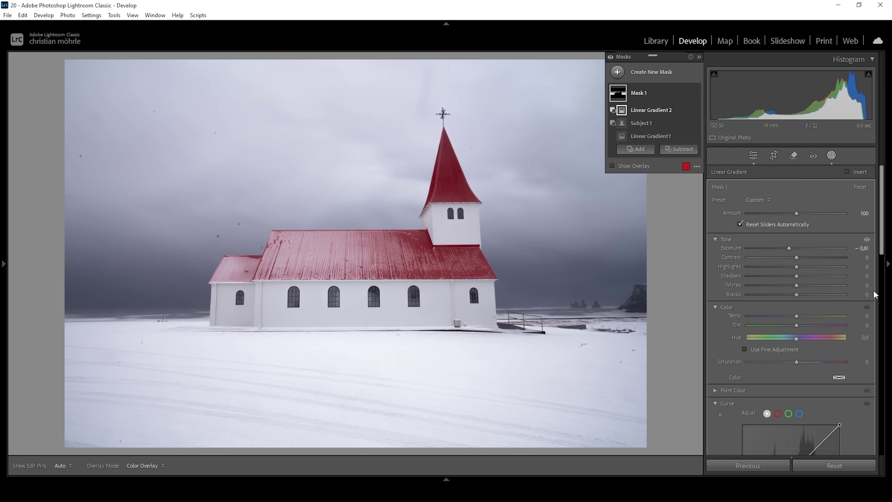
{"action": "left_click_drag", "start_coordinate": [797, 258], "coordinate": [811, 257]}
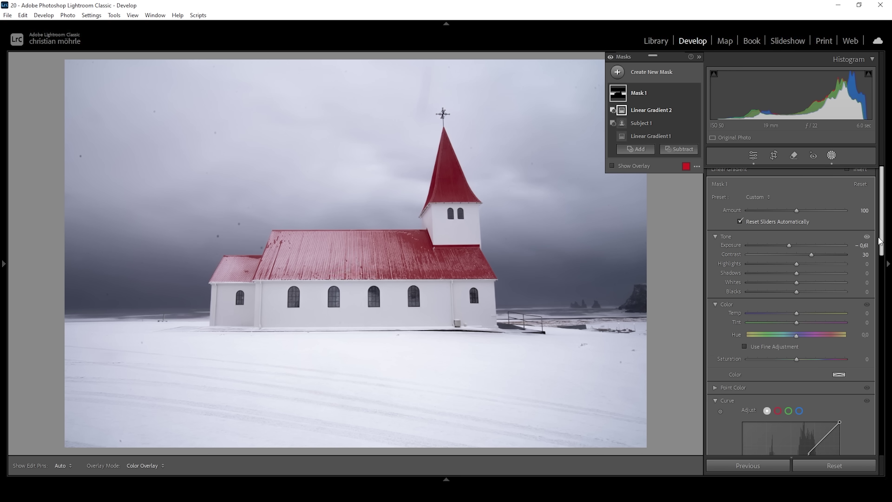
{"action": "scroll", "coordinate": [878, 264], "scroll_direction": "down", "scroll_amount": 3}
{"action": "left_click_drag", "start_coordinate": [878, 264], "coordinate": [879, 326]}
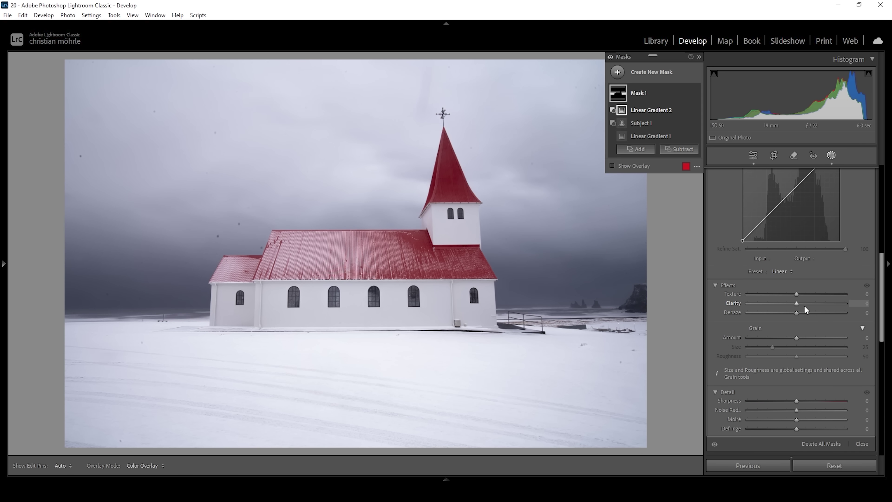
{"action": "left_click_drag", "start_coordinate": [798, 304], "coordinate": [801, 303]}
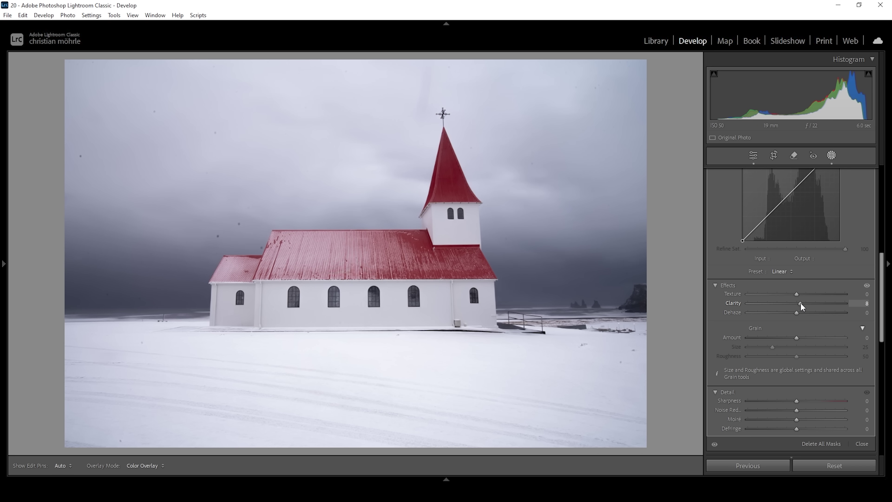
{"action": "left_click_drag", "start_coordinate": [800, 303], "coordinate": [800, 302]}
Step: Cool the lower-sky mask to a temperature of −7 and compare the photo with the mask hidden and shown
{"action": "left_click_drag", "start_coordinate": [884, 281], "coordinate": [886, 227]}
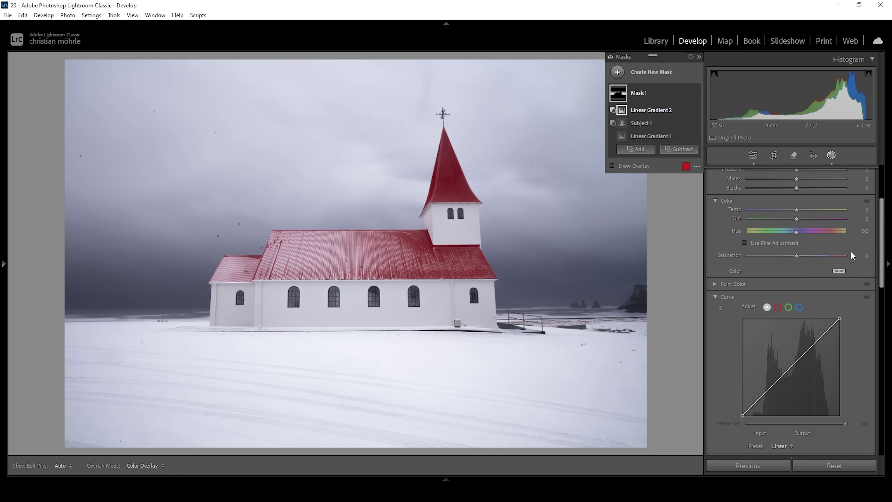
{"action": "left_click_drag", "start_coordinate": [796, 208], "coordinate": [796, 208]}
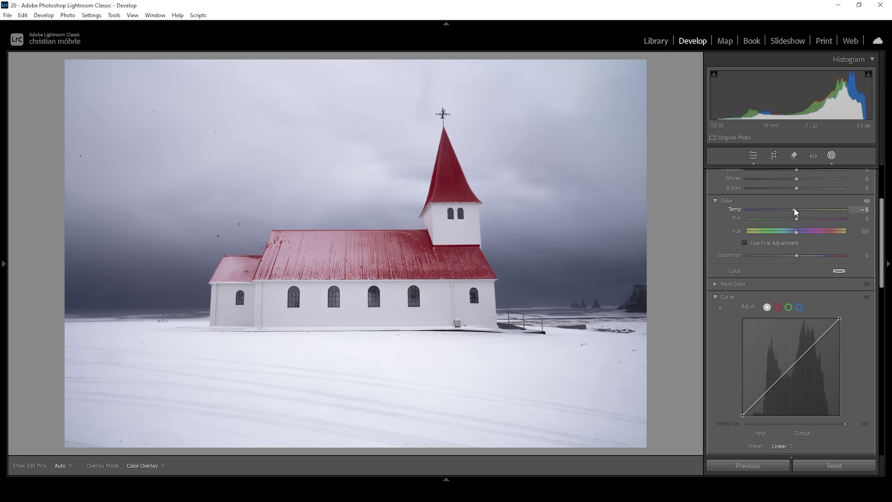
{"action": "left_click_drag", "start_coordinate": [793, 209], "coordinate": [793, 208]}
{"action": "left_click_drag", "start_coordinate": [881, 225], "coordinate": [879, 165]}
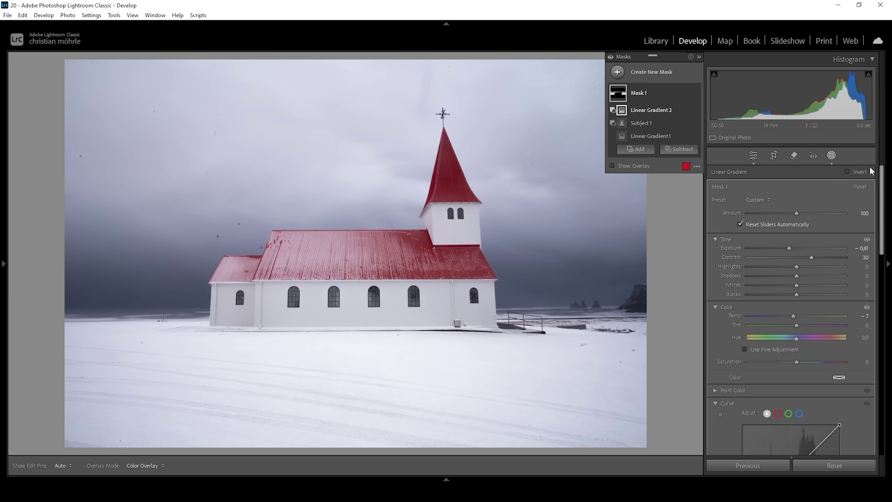
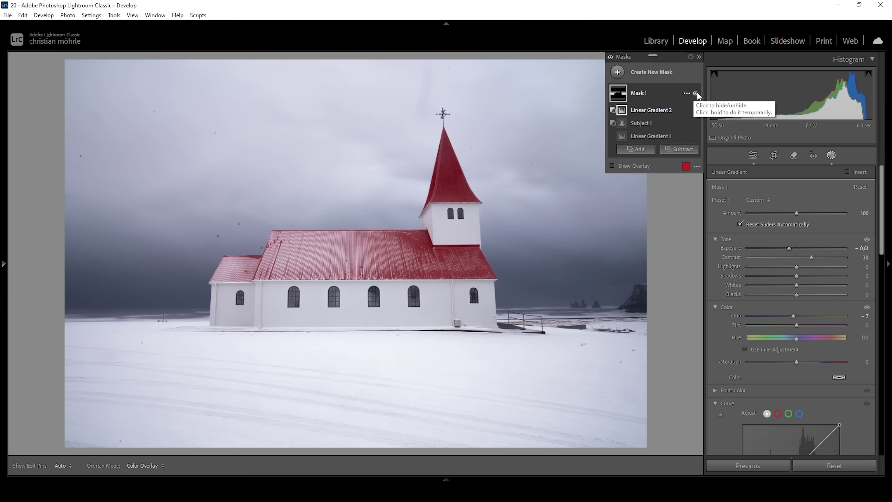
{"action": "left_click", "coordinate": [696, 93]}
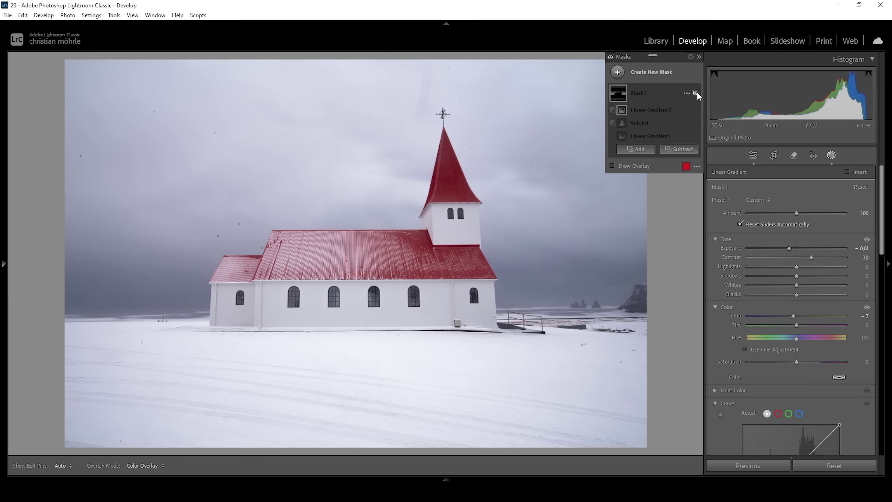
{"action": "left_click", "coordinate": [696, 93]}
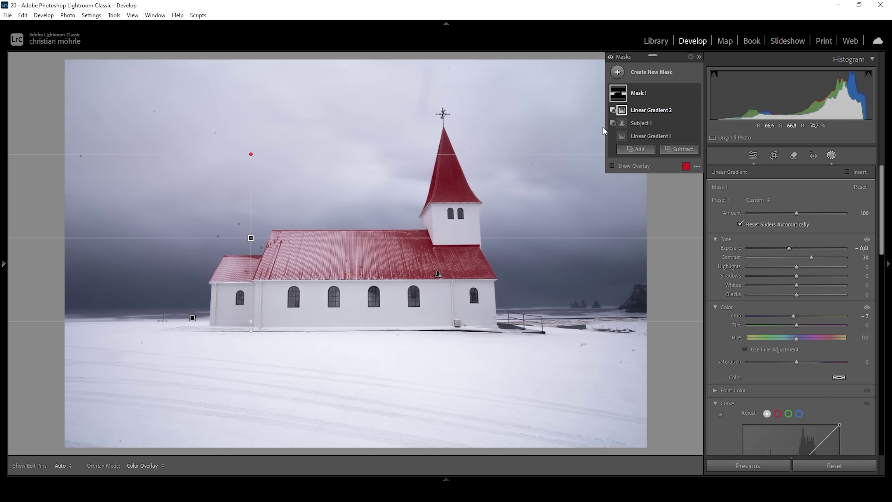
Step: Create a new subject mask for the church and raise its exposure to 0.15
{"action": "left_click", "coordinate": [617, 73]}
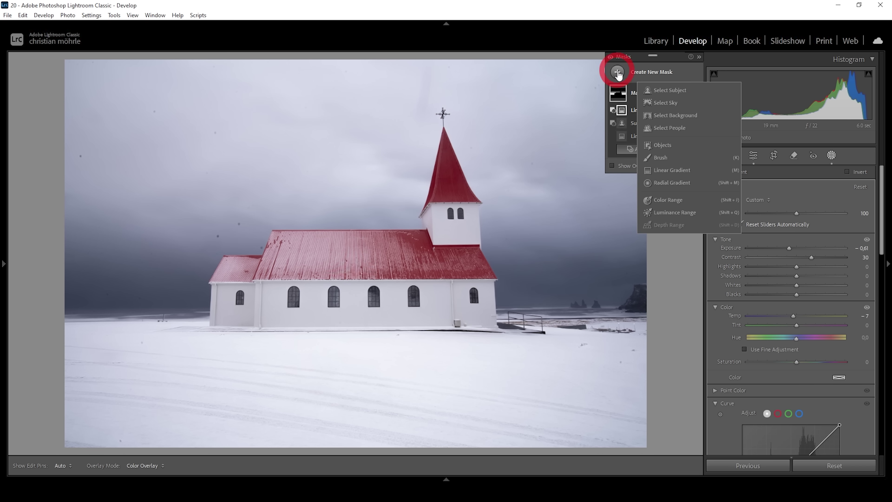
{"action": "left_click", "coordinate": [656, 91]}
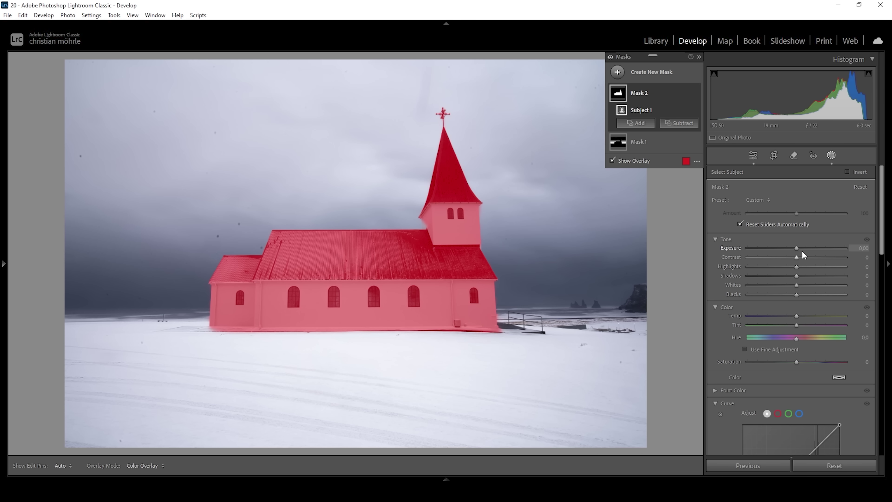
{"action": "left_click_drag", "start_coordinate": [798, 249], "coordinate": [799, 250]}
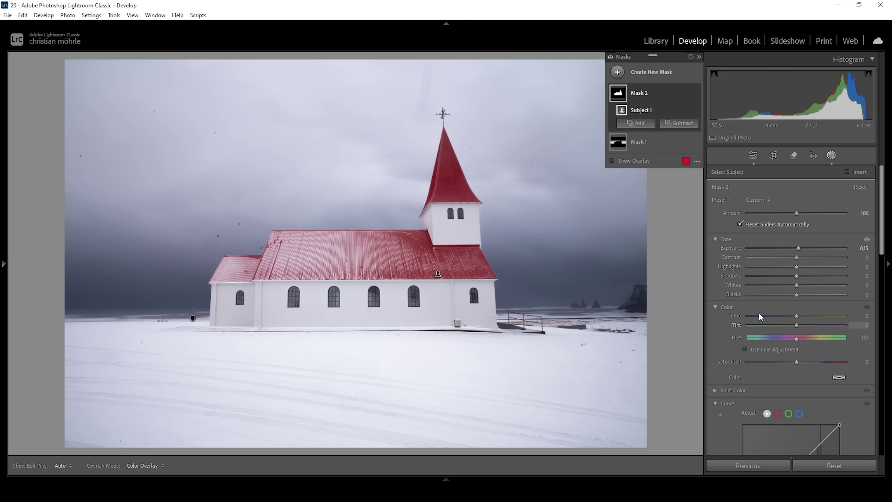
Step: Set the church mask's contrast and whites to 10, texture to 9 and clarity to 2, and compare the photo with the mask hidden and shown
{"action": "left_click_drag", "start_coordinate": [796, 287], "coordinate": [800, 257]}
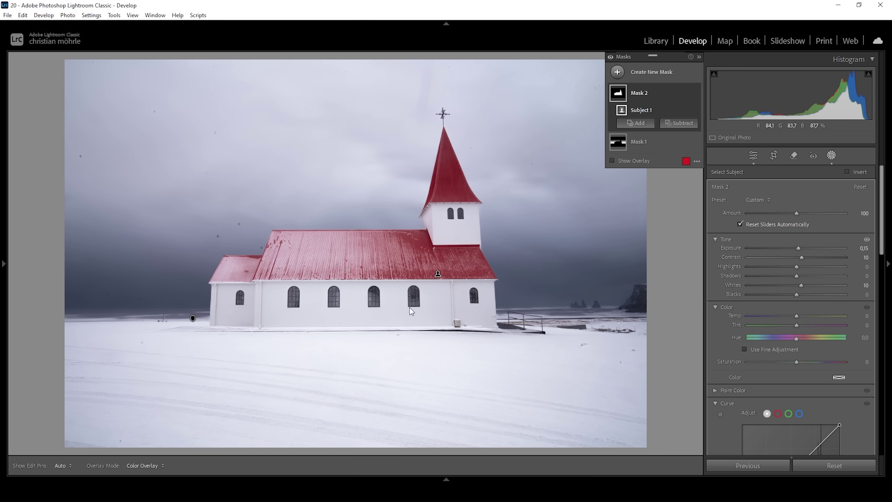
{"action": "scroll", "coordinate": [774, 369], "scroll_direction": "down", "scroll_amount": 6}
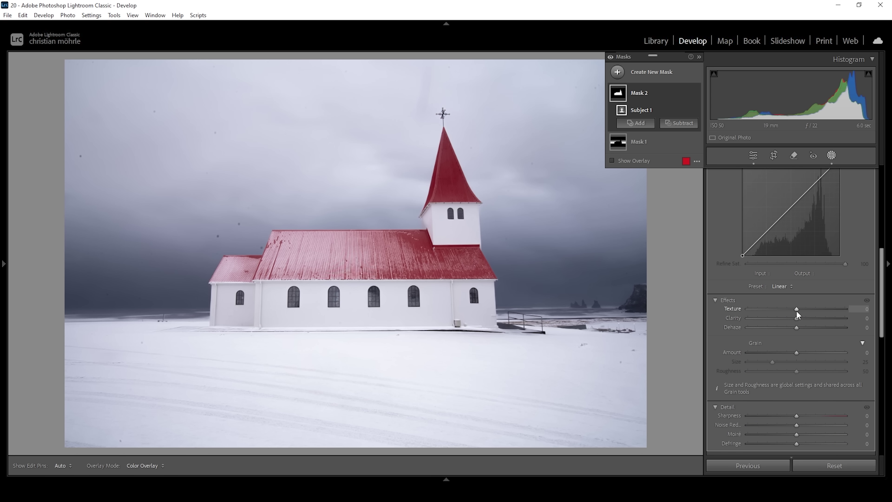
{"action": "left_click_drag", "start_coordinate": [799, 311], "coordinate": [798, 320]}
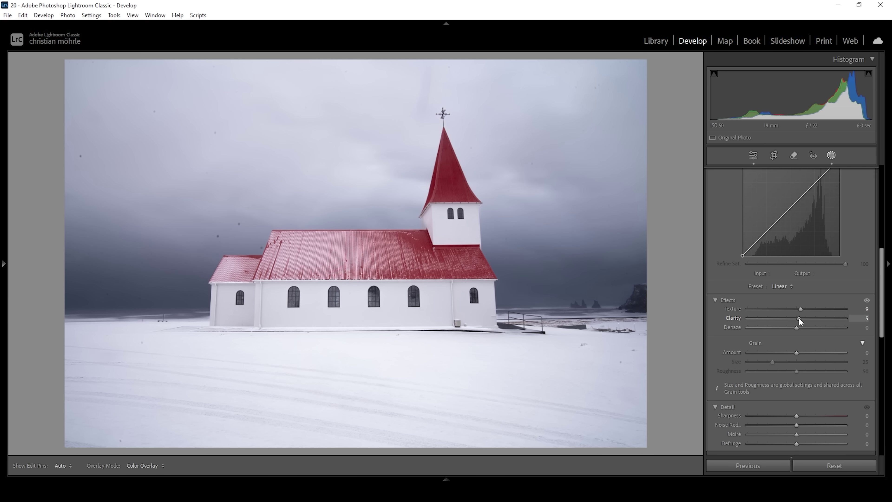
{"action": "left_click_drag", "start_coordinate": [797, 318], "coordinate": [797, 319]}
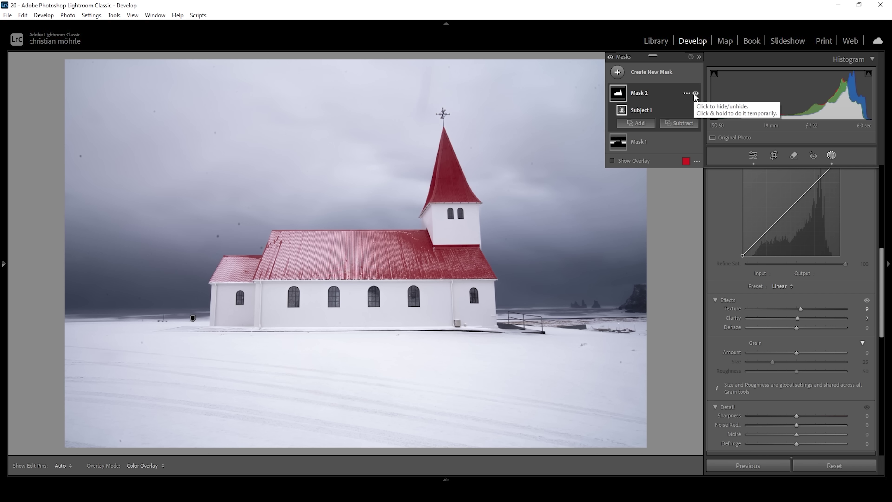
{"action": "left_click", "coordinate": [695, 94]}
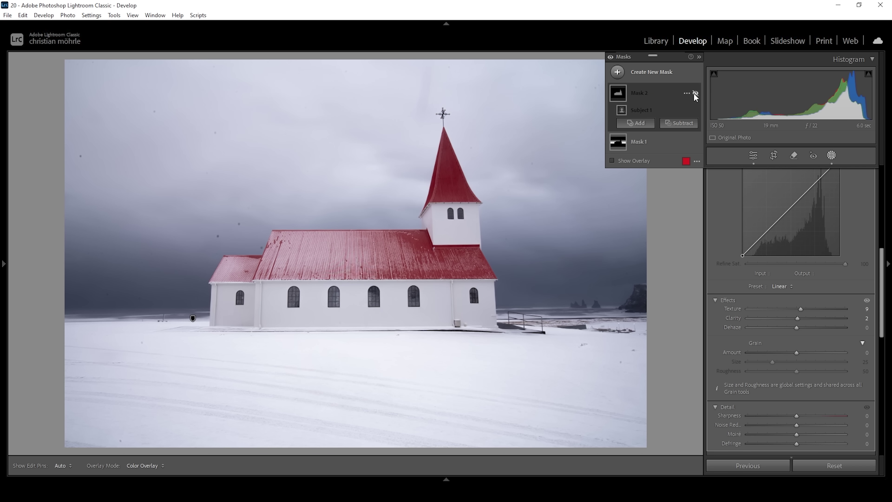
{"action": "left_click", "coordinate": [695, 94]}
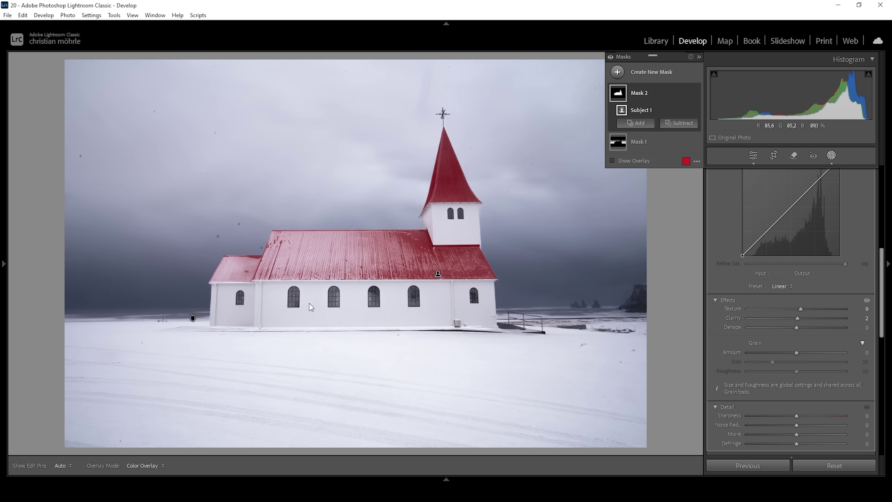
Step: Create a new object mask with Rectangle Select around the leftmost of the four large windows in the nave wall
{"action": "left_click", "coordinate": [617, 72]}
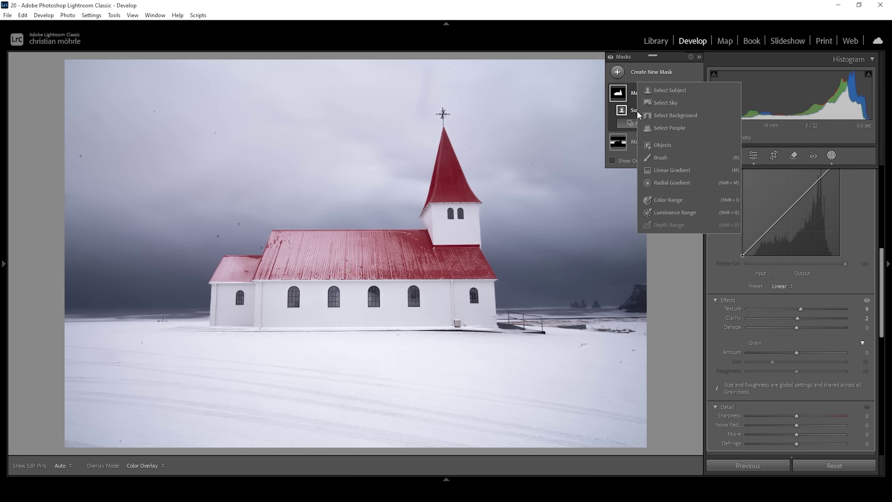
{"action": "left_click", "coordinate": [662, 145]}
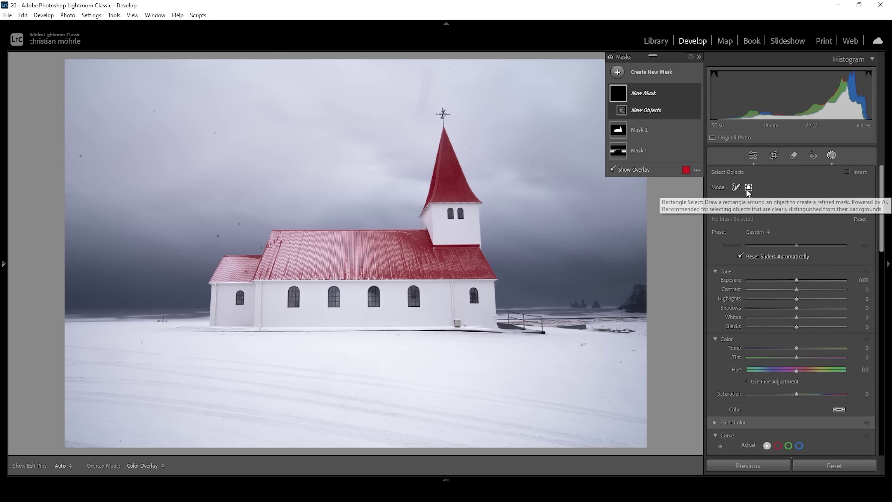
{"action": "left_click", "coordinate": [747, 189]}
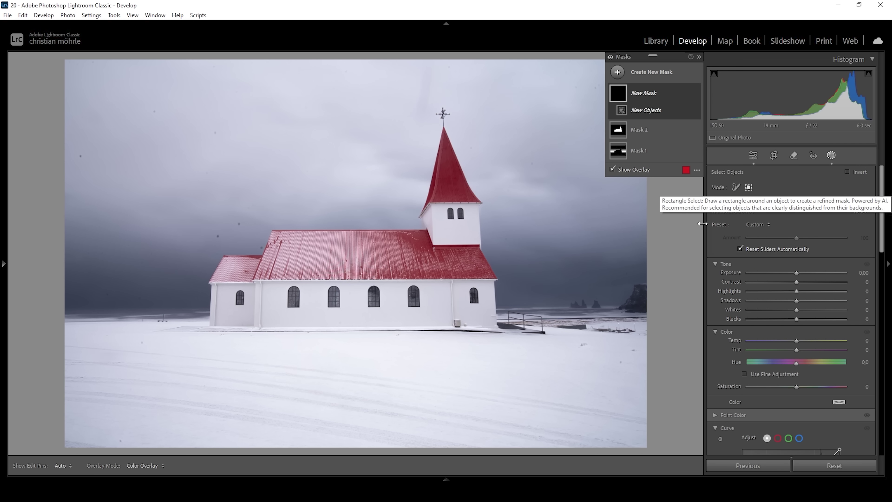
{"action": "left_click_drag", "start_coordinate": [284, 284], "coordinate": [302, 313]}
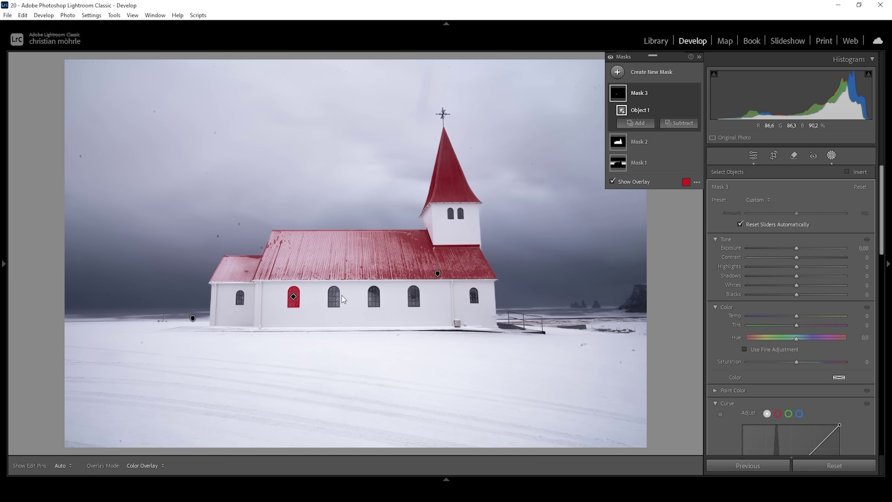
Step: Add the other three large nave windows to the mask as separate object selections, and hide the mask overlay
{"action": "mouse_move", "coordinate": [624, 161]}
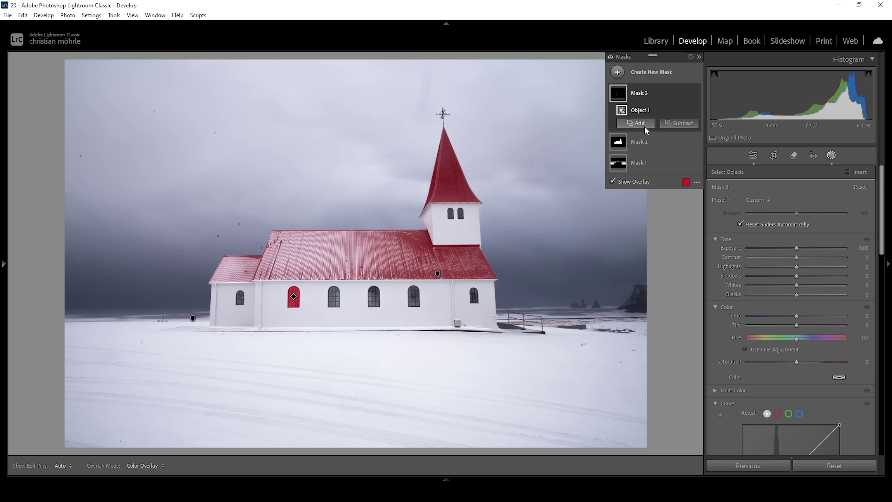
{"action": "left_click", "coordinate": [637, 123]}
{"action": "left_click", "coordinate": [649, 198]}
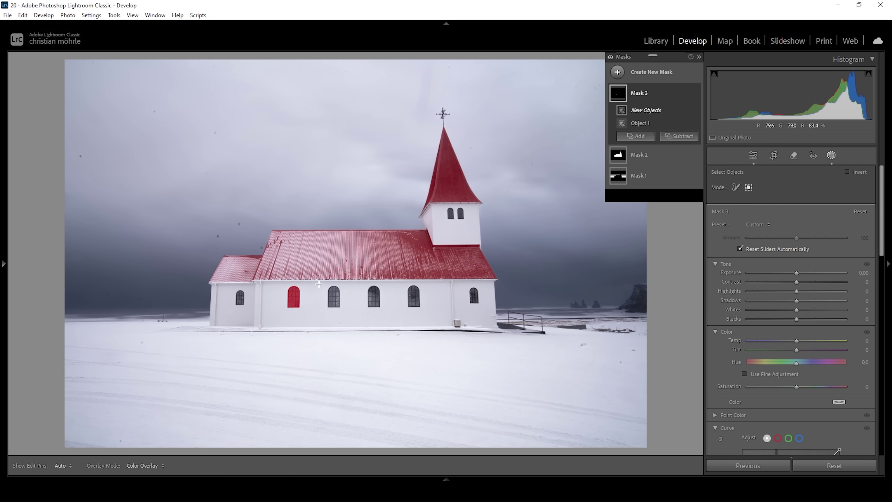
{"action": "left_click", "coordinate": [341, 311]}
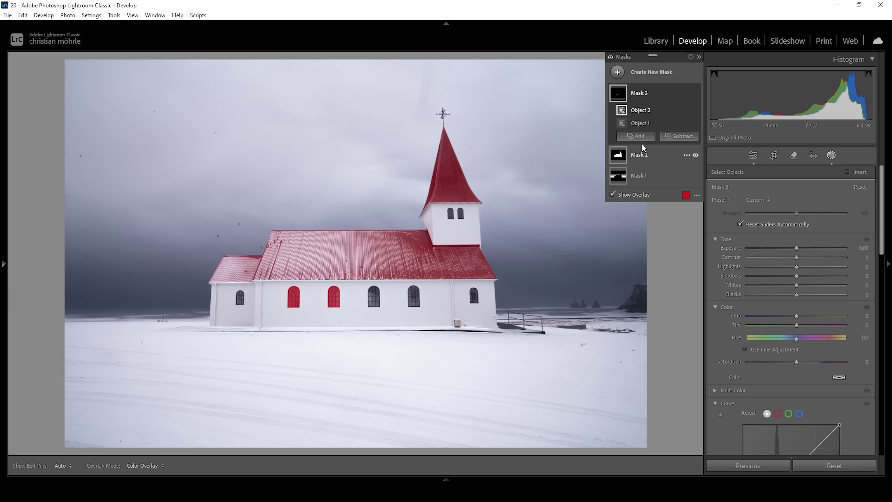
{"action": "left_click", "coordinate": [637, 136]}
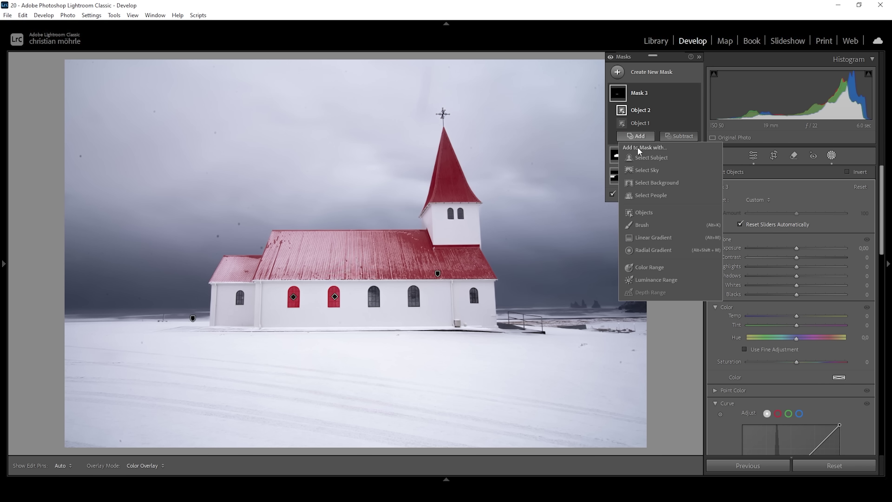
{"action": "left_click", "coordinate": [647, 212]}
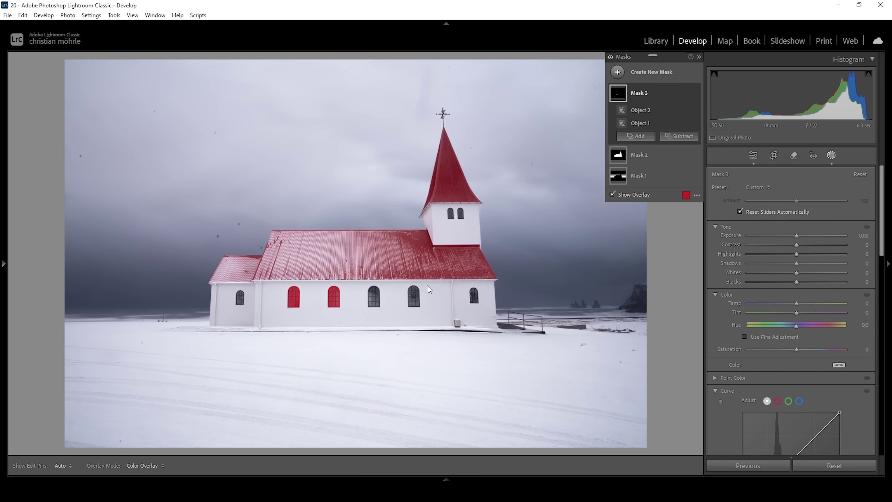
{"action": "left_click", "coordinate": [376, 309]}
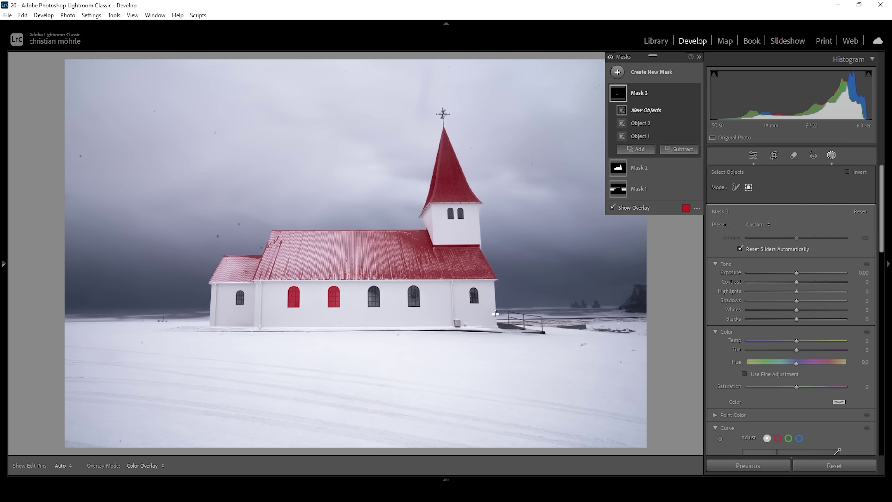
{"action": "left_click", "coordinate": [637, 149]}
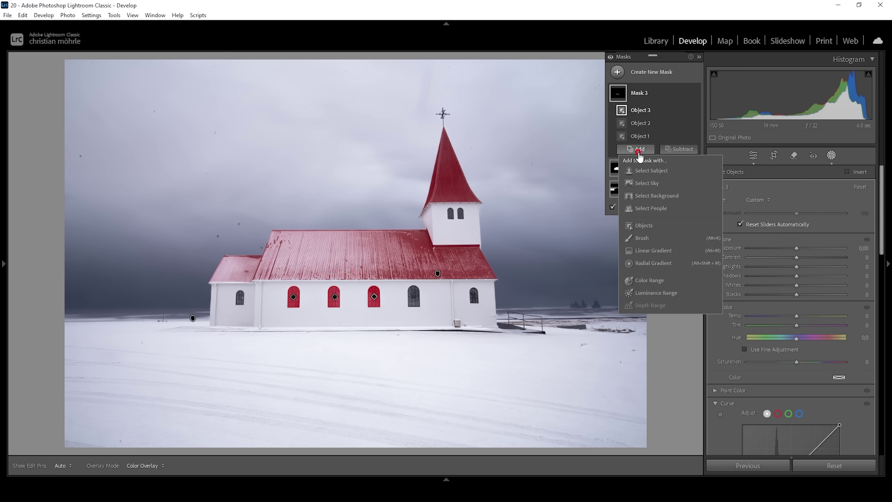
{"action": "left_click", "coordinate": [647, 226]}
{"action": "left_click_drag", "start_coordinate": [405, 284], "coordinate": [424, 311]}
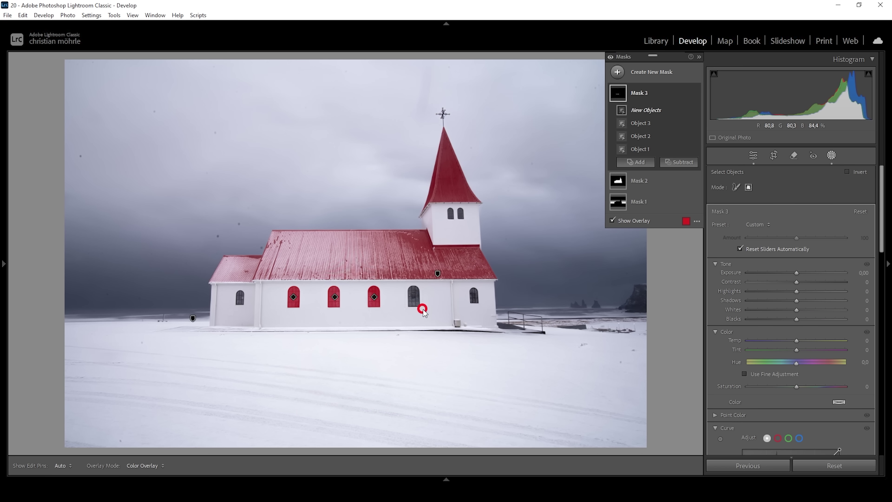
{"action": "left_click", "coordinate": [612, 220]}
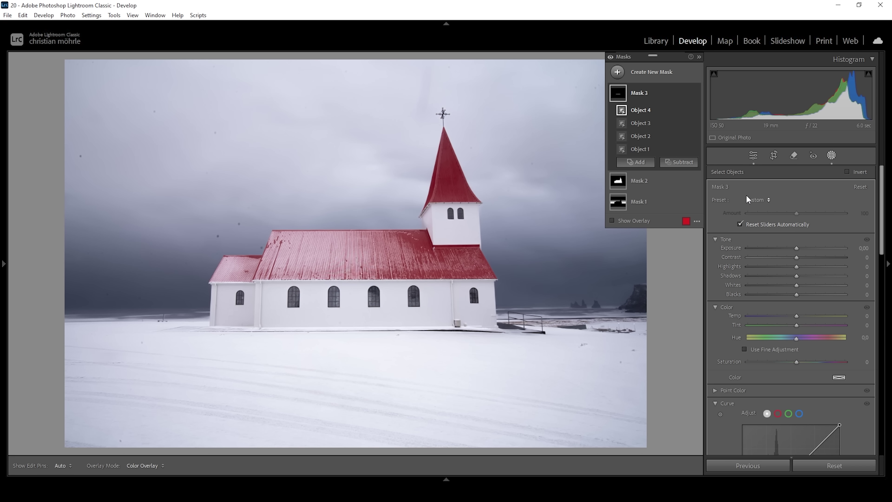
Step: Raise the window mask's texture to 38 and its clarity to about 30
{"action": "left_click_drag", "start_coordinate": [883, 199], "coordinate": [866, 293]}
{"action": "left_click_drag", "start_coordinate": [797, 256], "coordinate": [800, 259]}
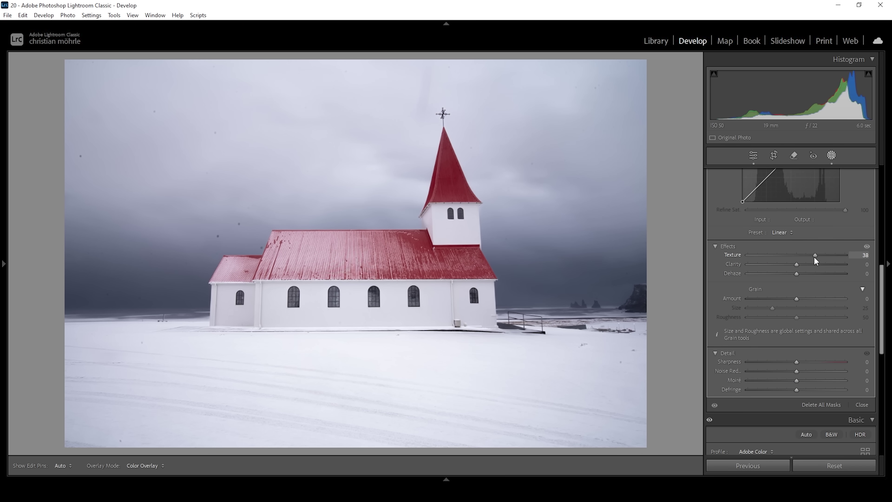
{"action": "left_click_drag", "start_coordinate": [797, 264], "coordinate": [807, 263]}
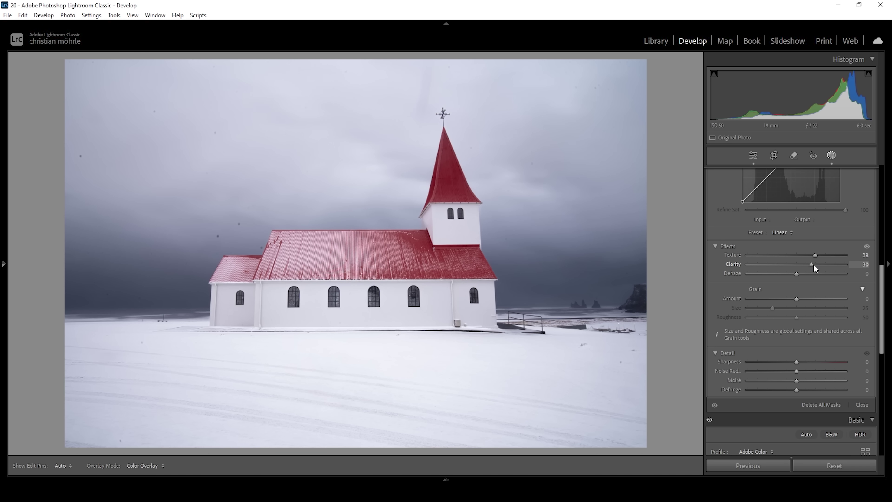
Step: Cool the window mask to a temperature of −5 and reduce its saturation to −18
{"action": "scroll", "coordinate": [815, 264], "scroll_direction": "up", "scroll_amount": 5}
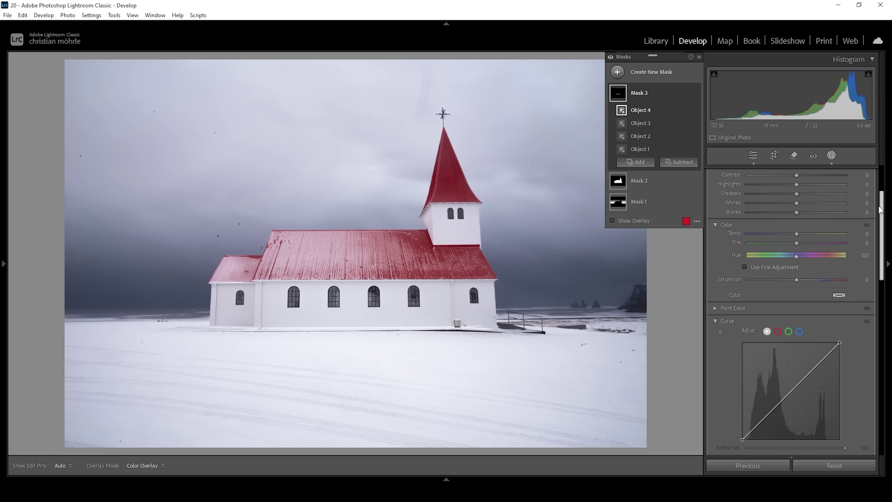
{"action": "left_click", "coordinate": [796, 234]}
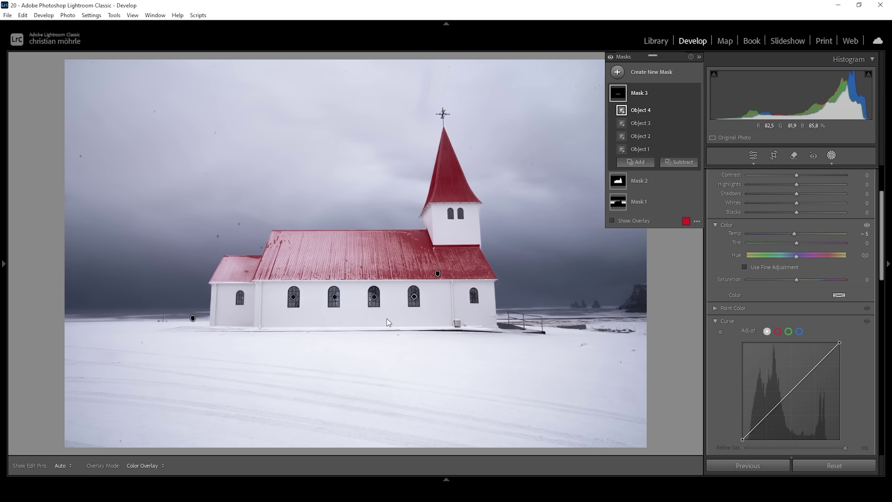
{"action": "left_click", "coordinate": [797, 280]}
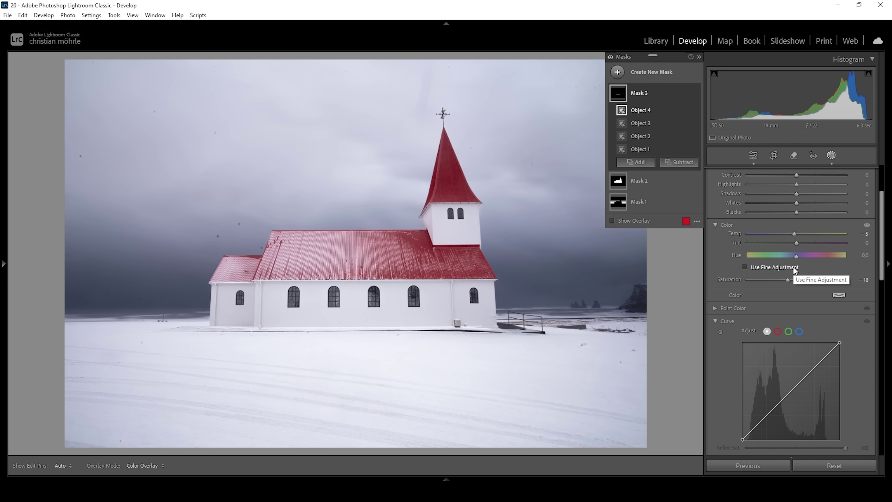
Step: Adjust the window mask's tones to highlights 100, shadows −16, whites 16 and blacks −5
{"action": "left_click_drag", "start_coordinate": [882, 197], "coordinate": [882, 170]}
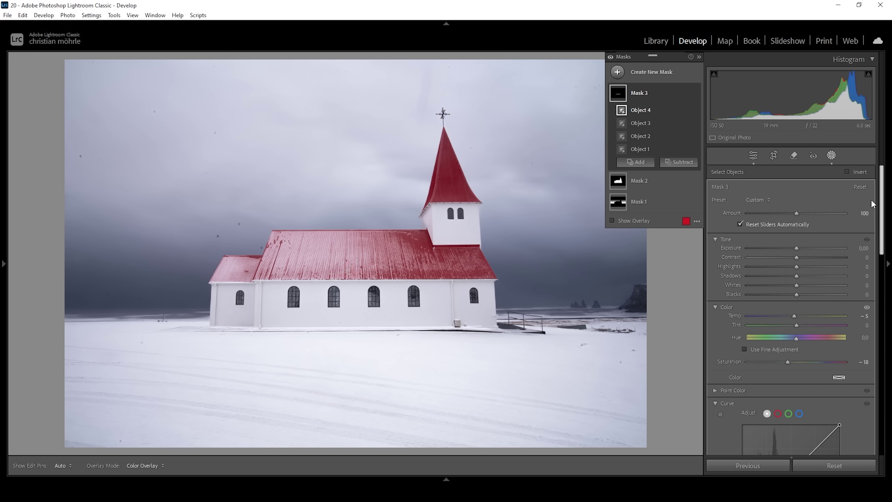
{"action": "left_click_drag", "start_coordinate": [796, 266], "coordinate": [815, 266]}
{"action": "left_click_drag", "start_coordinate": [796, 276], "coordinate": [791, 281]}
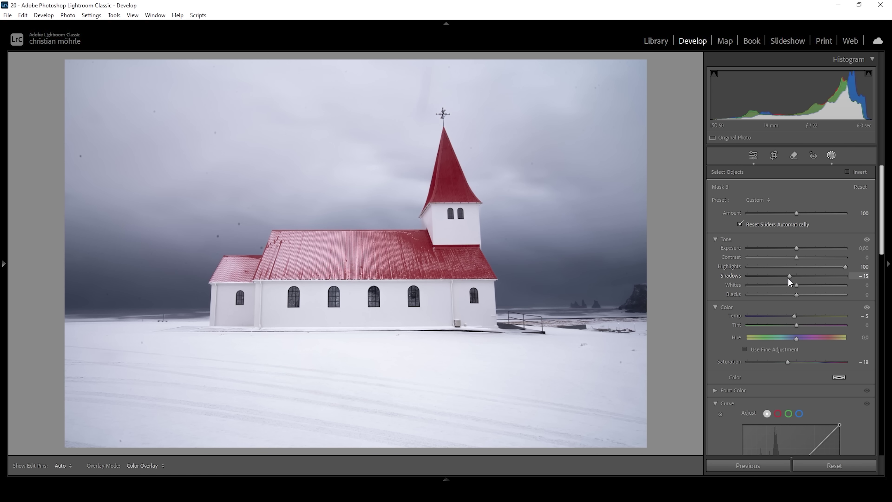
{"action": "left_click_drag", "start_coordinate": [787, 279], "coordinate": [786, 279]}
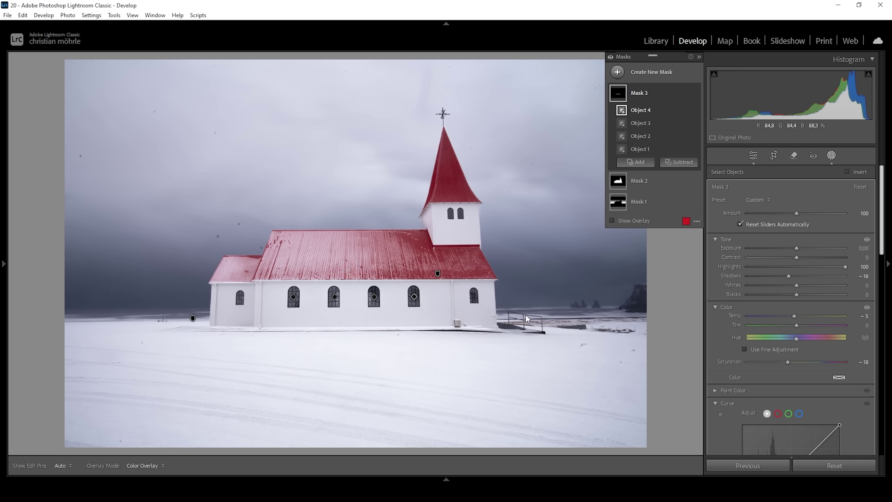
{"action": "left_click_drag", "start_coordinate": [797, 284], "coordinate": [803, 285]}
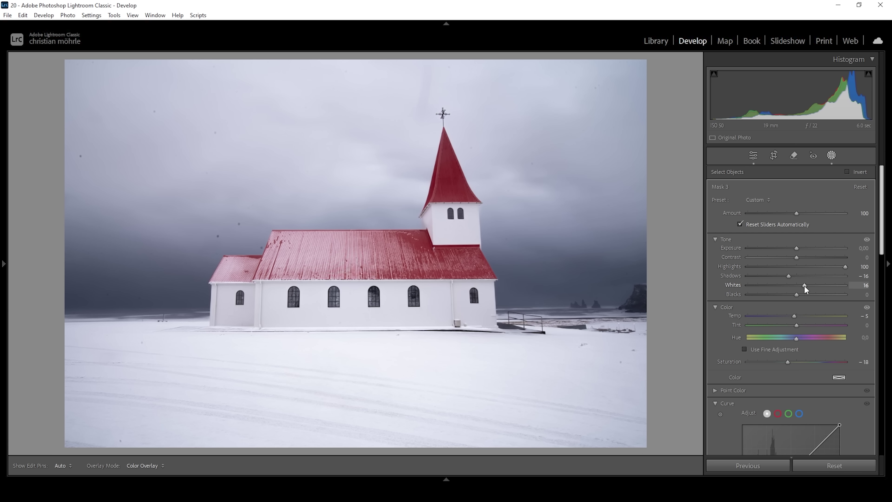
{"action": "left_click_drag", "start_coordinate": [805, 285], "coordinate": [795, 294]}
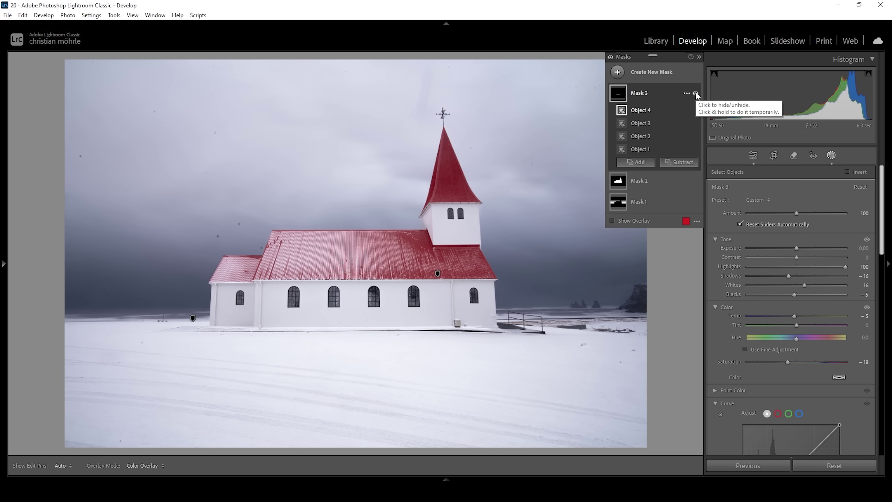
Step: Compare the photo with the window mask hidden and shown, and with all masks hidden and shown
{"action": "left_click", "coordinate": [696, 93]}
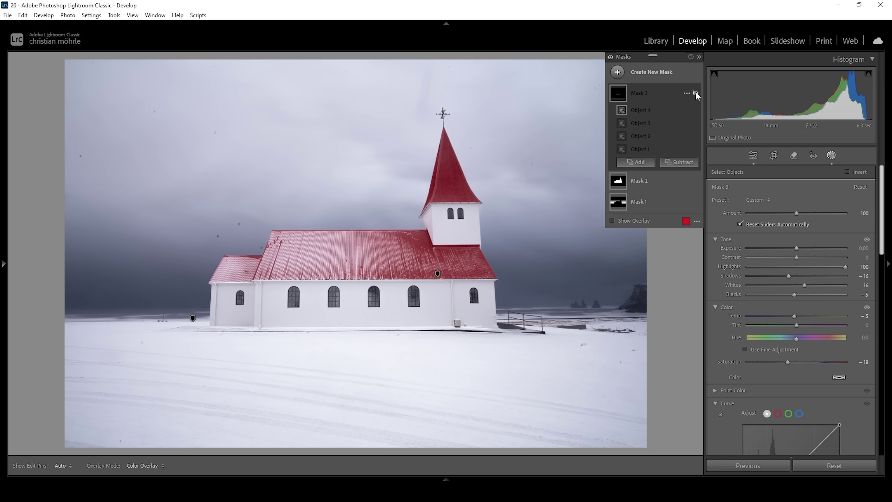
{"action": "left_click", "coordinate": [696, 93]}
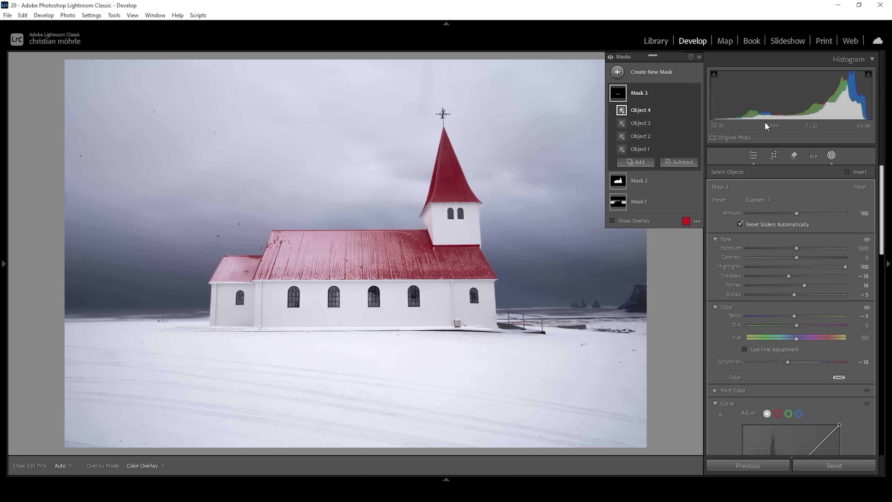
{"action": "left_click", "coordinate": [611, 57]}
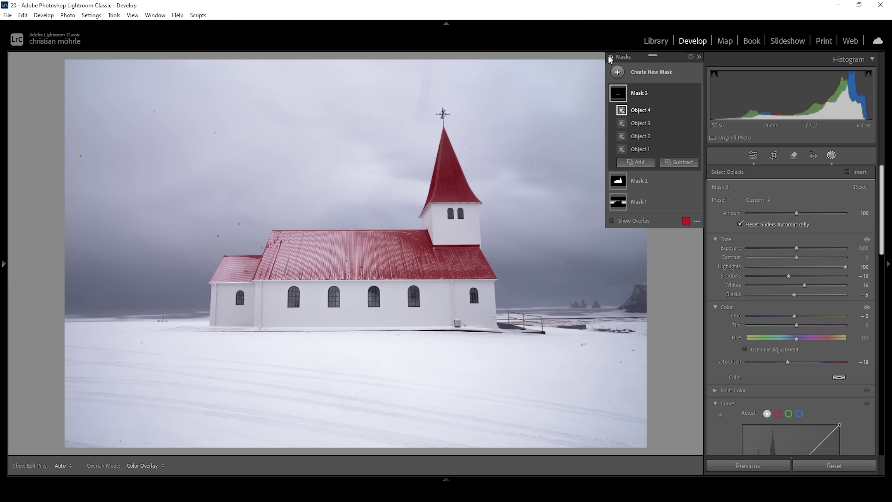
{"action": "left_click", "coordinate": [610, 58]}
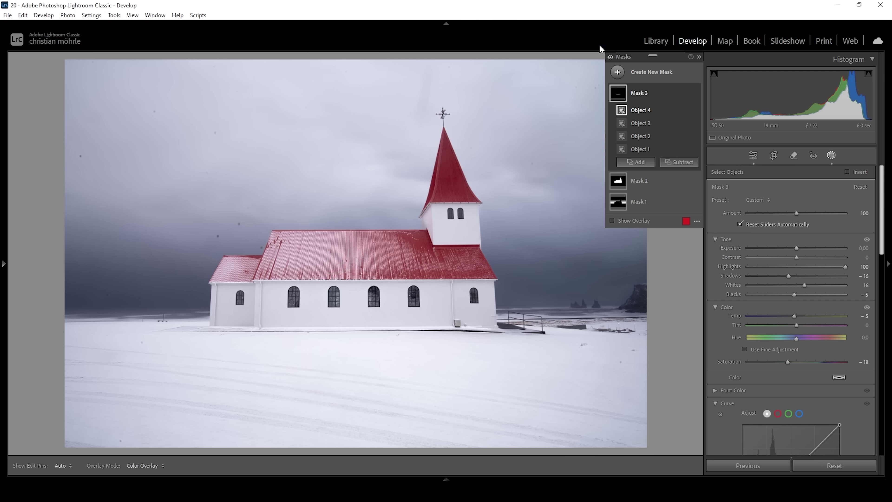
Step: Leave masking for the global edit settings and collapse the Basic adjustments
{"action": "mouse_move", "coordinate": [544, 54]}
{"action": "left_click", "coordinate": [753, 155]}
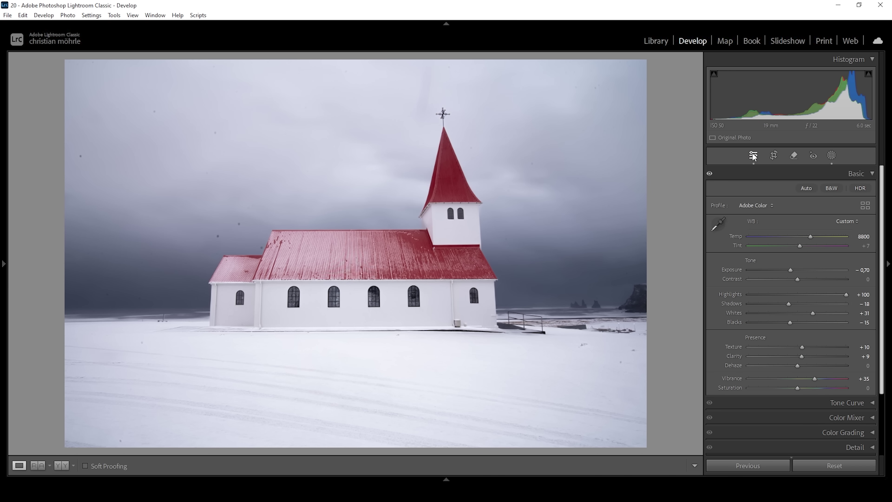
{"action": "left_click", "coordinate": [871, 174]}
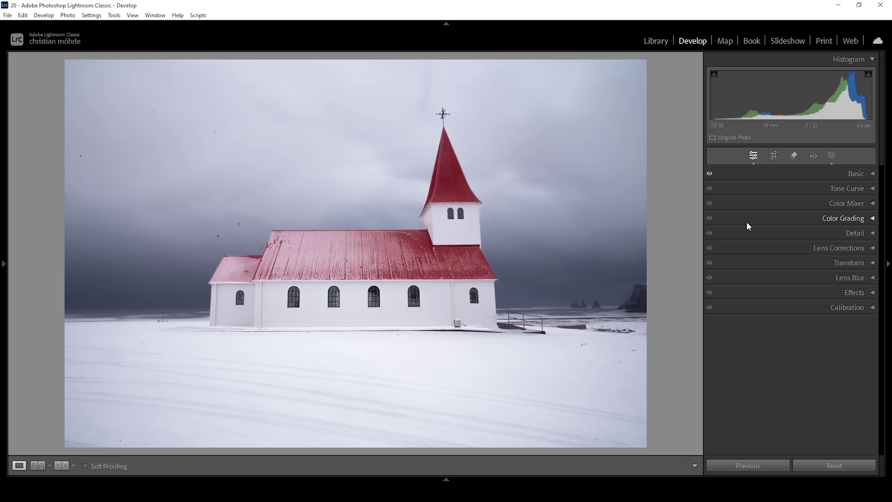
Step: In the Color Mixer, shift the blue hue slightly toward aqua, set red saturation to −17 and raise blue saturation moderately
{"action": "left_click", "coordinate": [840, 204]}
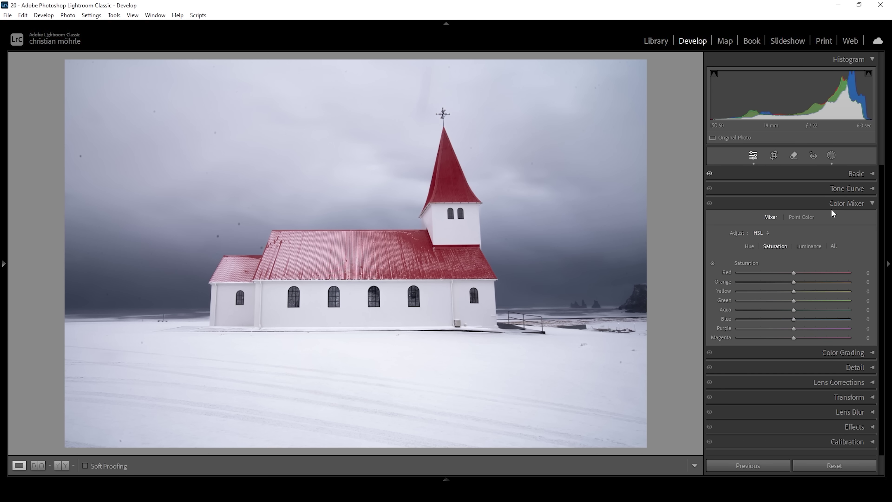
{"action": "left_click", "coordinate": [752, 247]}
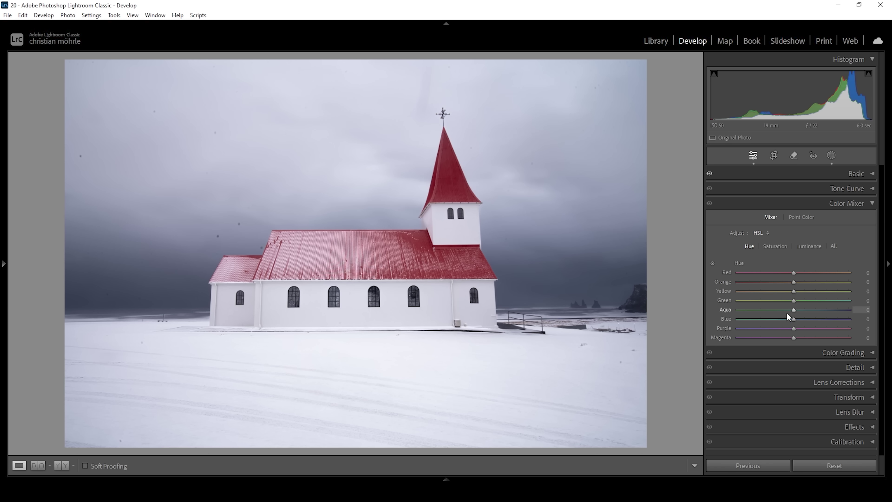
{"action": "left_click_drag", "start_coordinate": [794, 319], "coordinate": [789, 318]}
{"action": "left_click", "coordinate": [773, 247]}
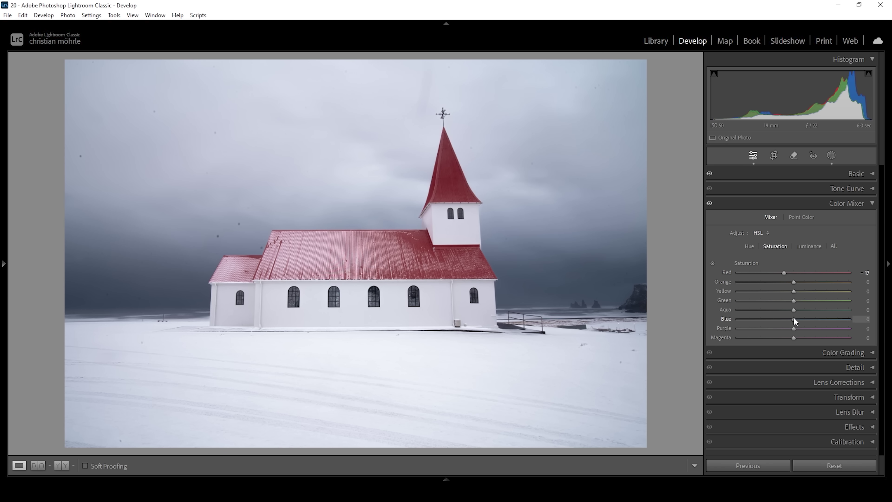
{"action": "left_click_drag", "start_coordinate": [797, 319], "coordinate": [811, 318]}
{"action": "left_click", "coordinate": [862, 204]}
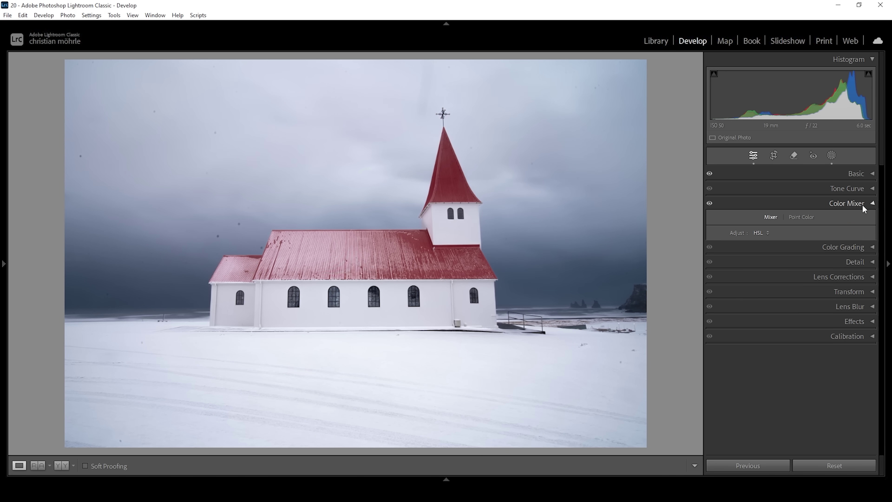
Step: Shift the Blue Primary hue slightly toward teal in the Calibration settings
{"action": "left_click", "coordinate": [828, 308]}
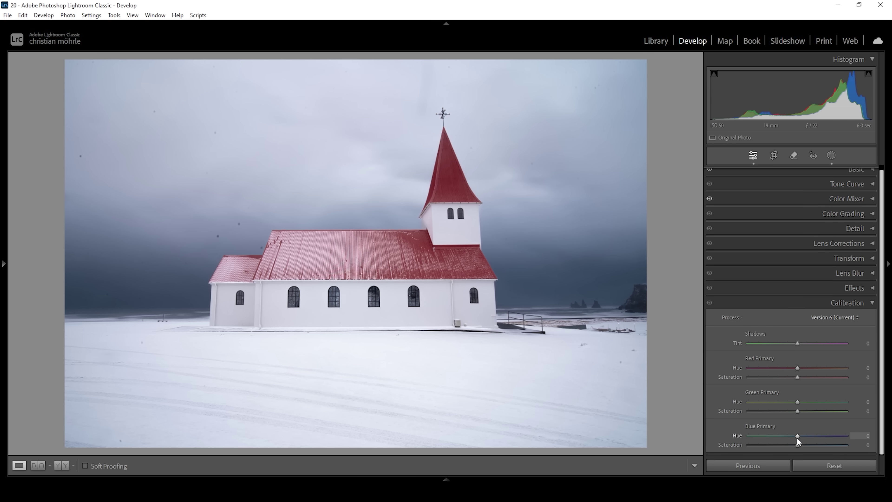
{"action": "left_click_drag", "start_coordinate": [797, 436], "coordinate": [795, 437]}
{"action": "left_click_drag", "start_coordinate": [793, 435], "coordinate": [793, 436]}
{"action": "left_click_drag", "start_coordinate": [792, 437], "coordinate": [791, 437]}
{"action": "left_click", "coordinate": [789, 303]}
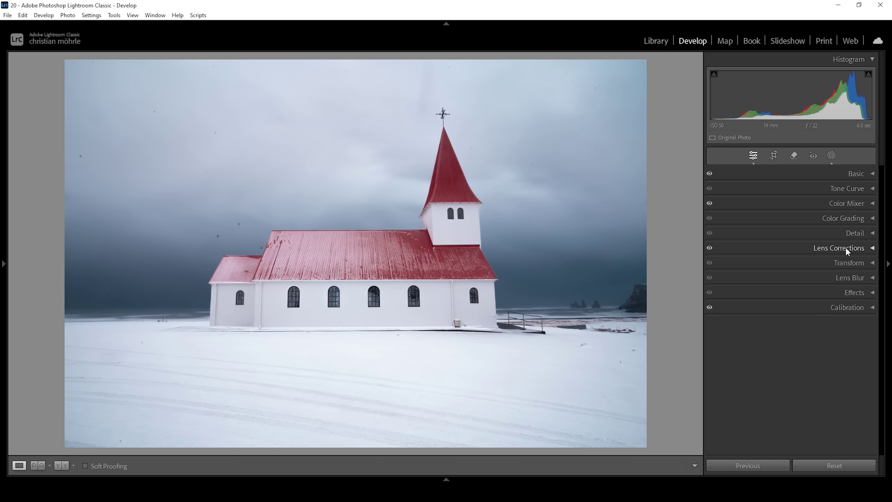
Step: Sharpen the photo with amount 63, radius 0.5, detail 100 and masking 55
{"action": "left_click", "coordinate": [857, 234]}
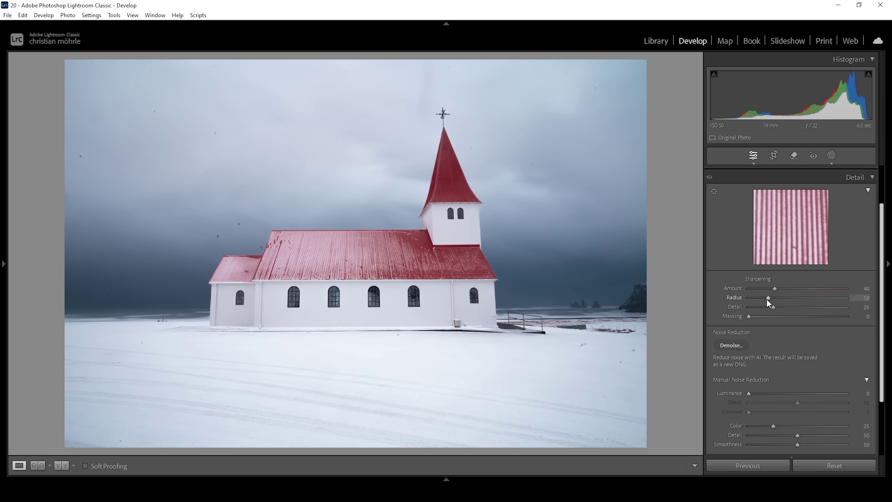
{"action": "left_click_drag", "start_coordinate": [773, 307], "coordinate": [846, 307]}
{"action": "left_click_drag", "start_coordinate": [749, 315], "coordinate": [803, 318]}
{"action": "left_click_drag", "start_coordinate": [775, 288], "coordinate": [790, 289]}
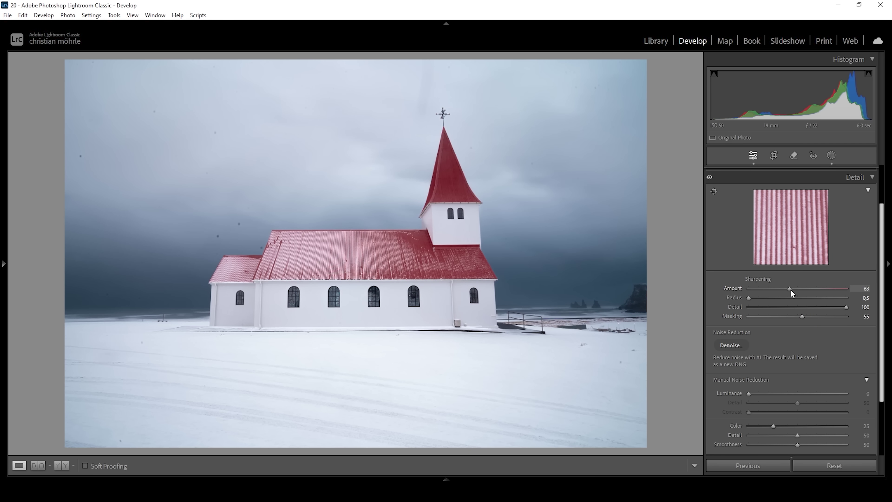
{"action": "left_click", "coordinate": [843, 177]}
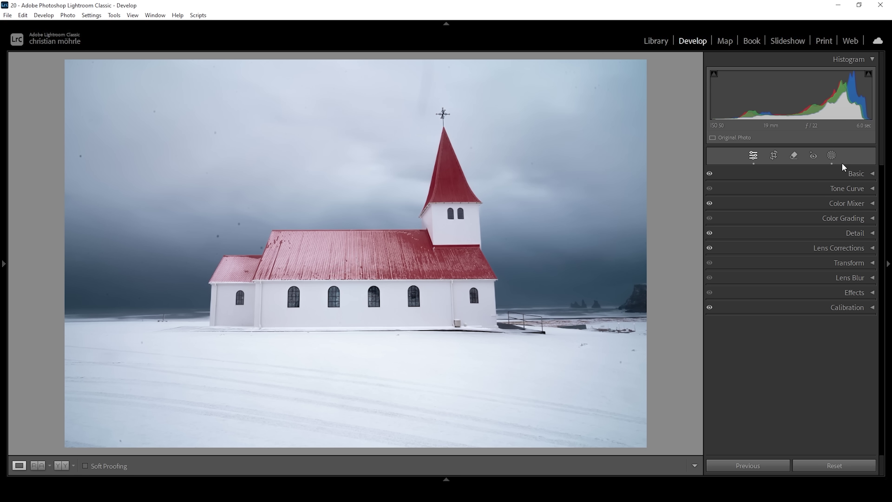
Step: Straighten the church's converging vertical walls by setting the Vertical transform to −22
{"action": "left_click", "coordinate": [838, 263]}
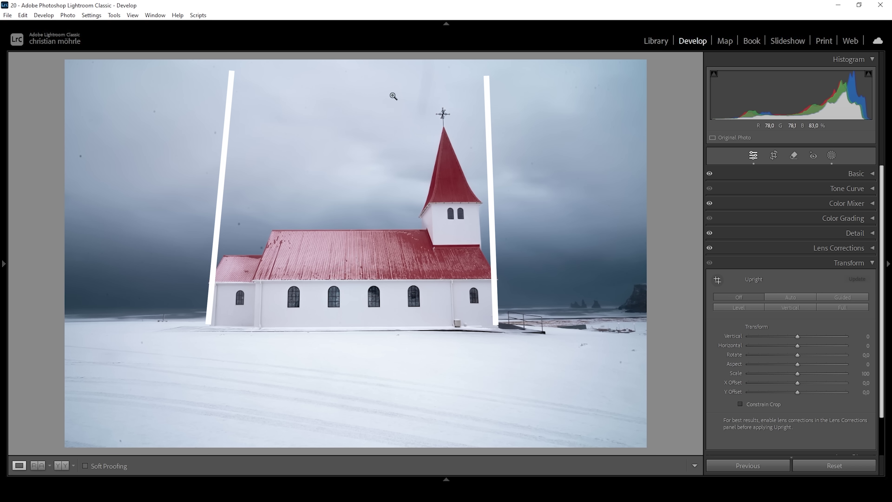
{"action": "left_click", "coordinate": [797, 337]}
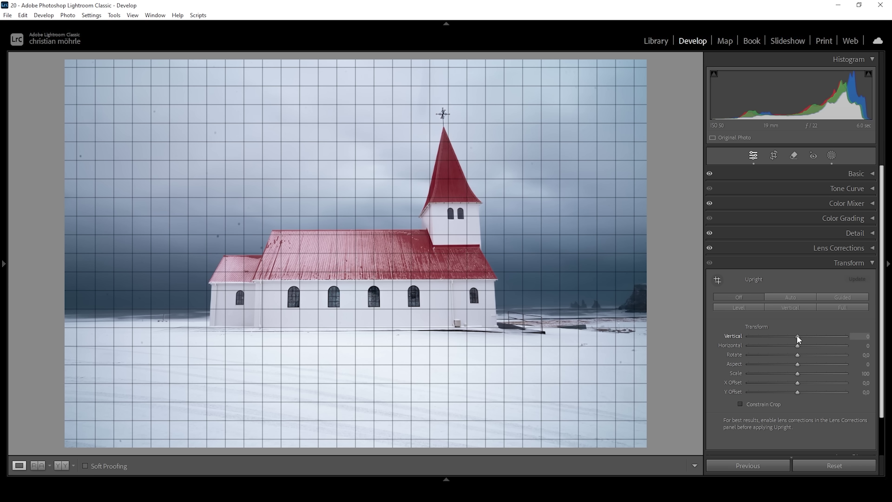
{"action": "left_click_drag", "start_coordinate": [797, 334], "coordinate": [786, 334]}
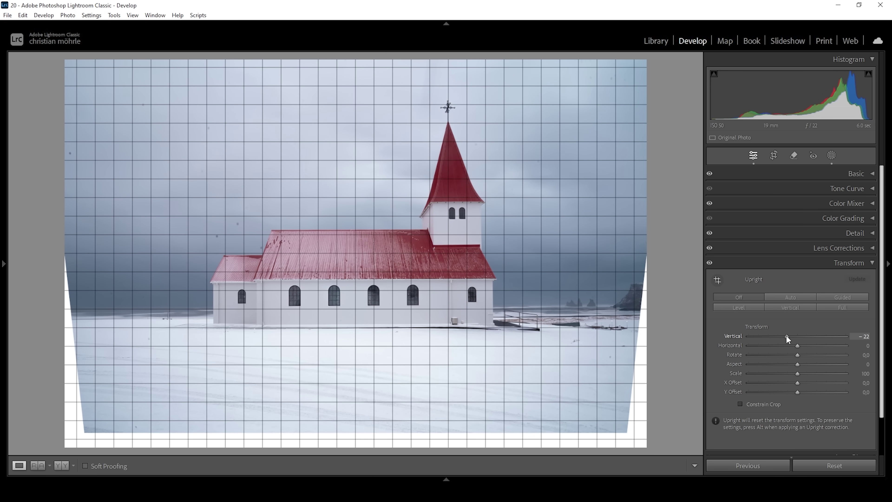
Step: Crop the photo evenly inward at the original aspect ratio to exclude the blank edges left by the perspective correction
{"action": "left_click", "coordinate": [769, 158]}
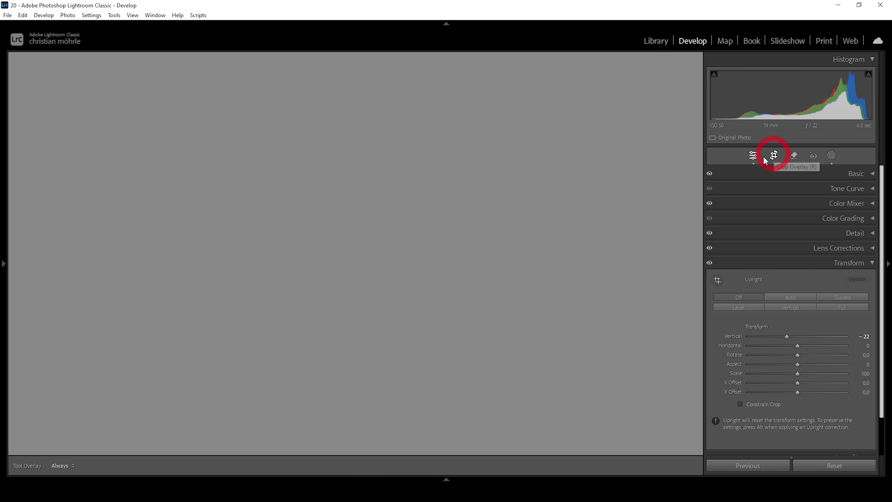
{"action": "left_click_drag", "start_coordinate": [73, 63], "coordinate": [88, 64]}
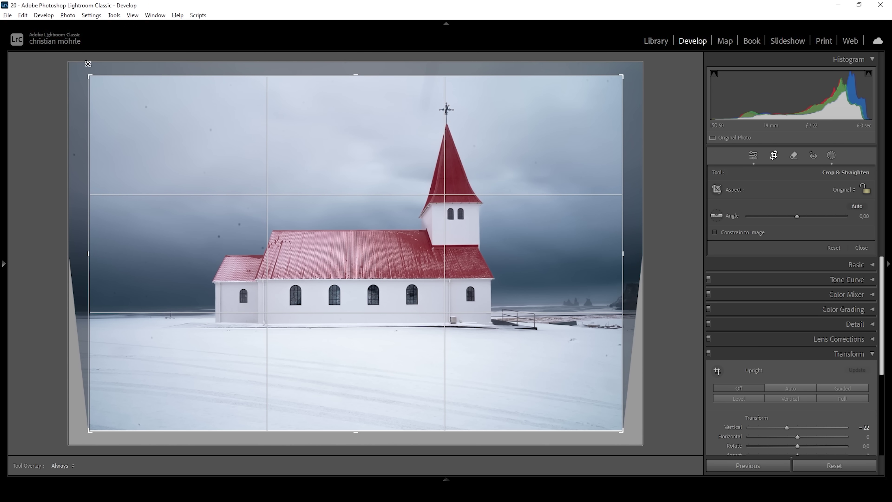
{"action": "left_click", "coordinate": [753, 155]}
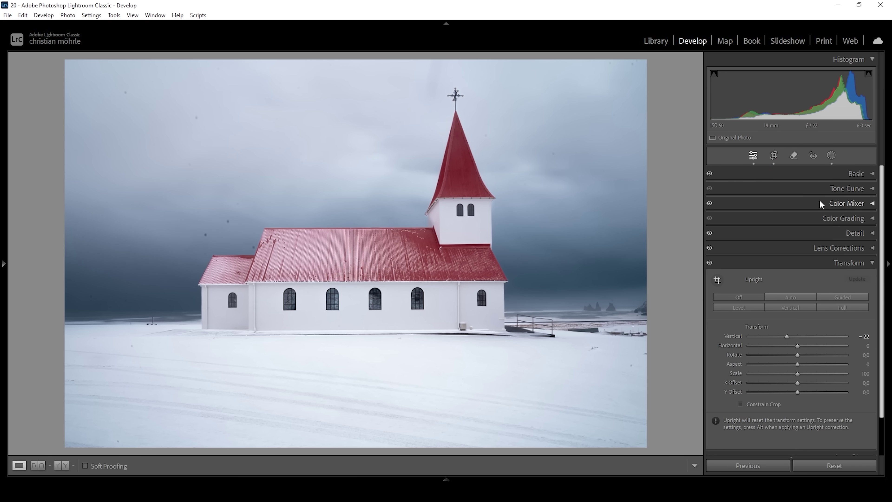
Step: Remove the dust spots across the sky in Heal mode with a size 5 brush, using Visualize Spots to locate them
{"action": "left_click", "coordinate": [795, 156]}
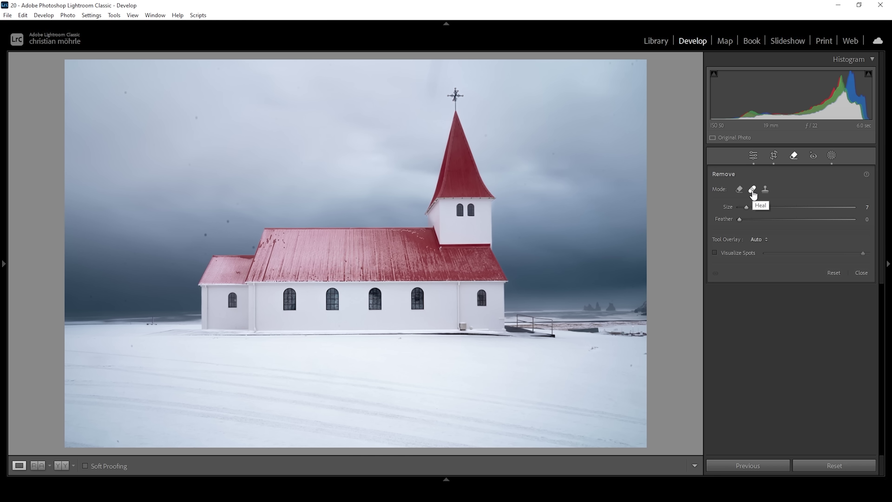
{"action": "left_click", "coordinate": [715, 253]}
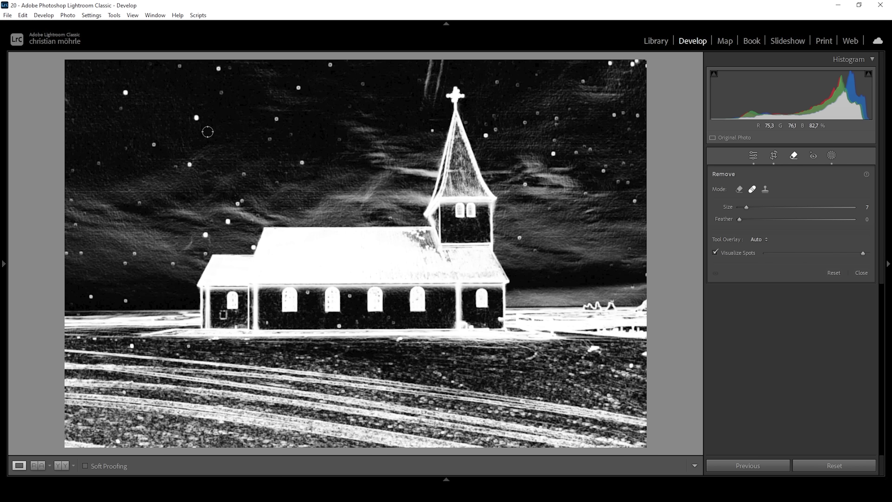
{"action": "left_click", "coordinate": [196, 133]}
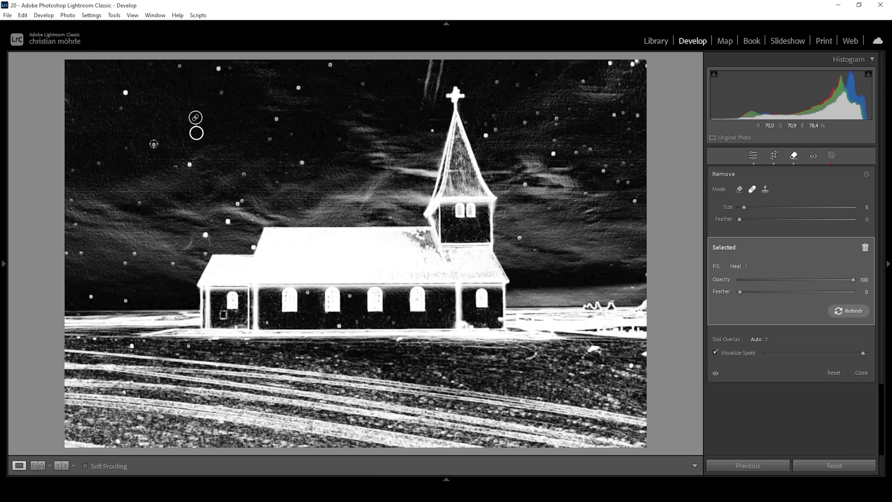
{"action": "left_click", "coordinate": [154, 144]}
{"action": "left_click", "coordinate": [124, 93]}
{"action": "left_click", "coordinate": [179, 65]}
{"action": "left_click", "coordinate": [98, 164]}
{"action": "left_click", "coordinate": [72, 171]}
{"action": "left_click", "coordinate": [79, 253]}
{"action": "left_click", "coordinate": [90, 297]}
{"action": "left_click", "coordinate": [204, 233]}
{"action": "left_click", "coordinate": [239, 202]}
{"action": "left_click", "coordinate": [291, 135]}
{"action": "left_click", "coordinate": [361, 86]}
{"action": "left_click", "coordinate": [564, 116]}
{"action": "key", "text": "q"}
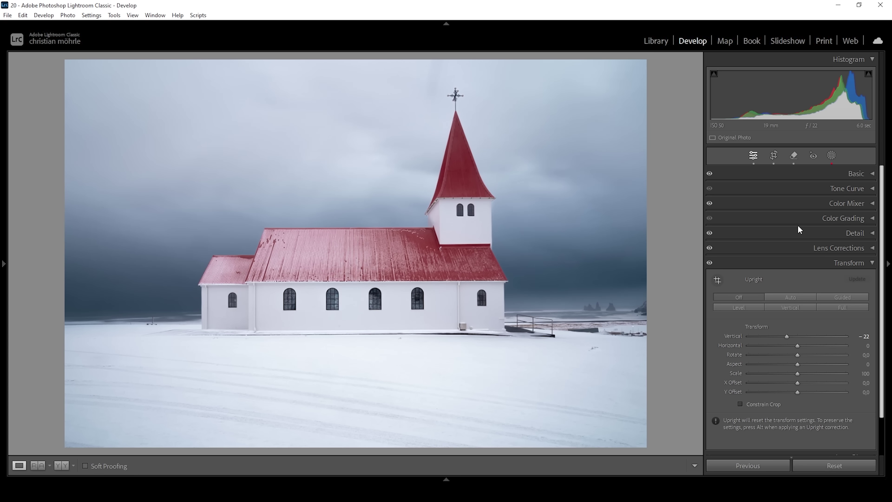